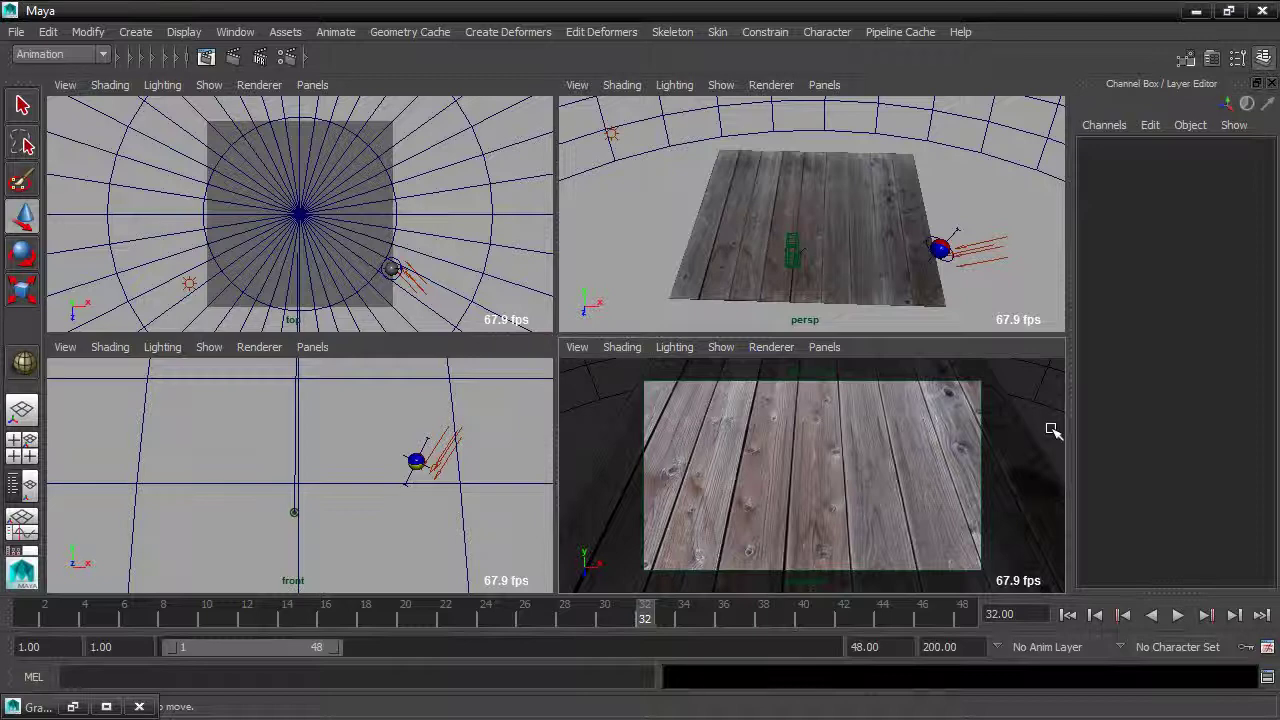
# Step: Open the render settings and set the output file name prefix to ball_0011/bounce_0011
pyautogui.click(288, 57)
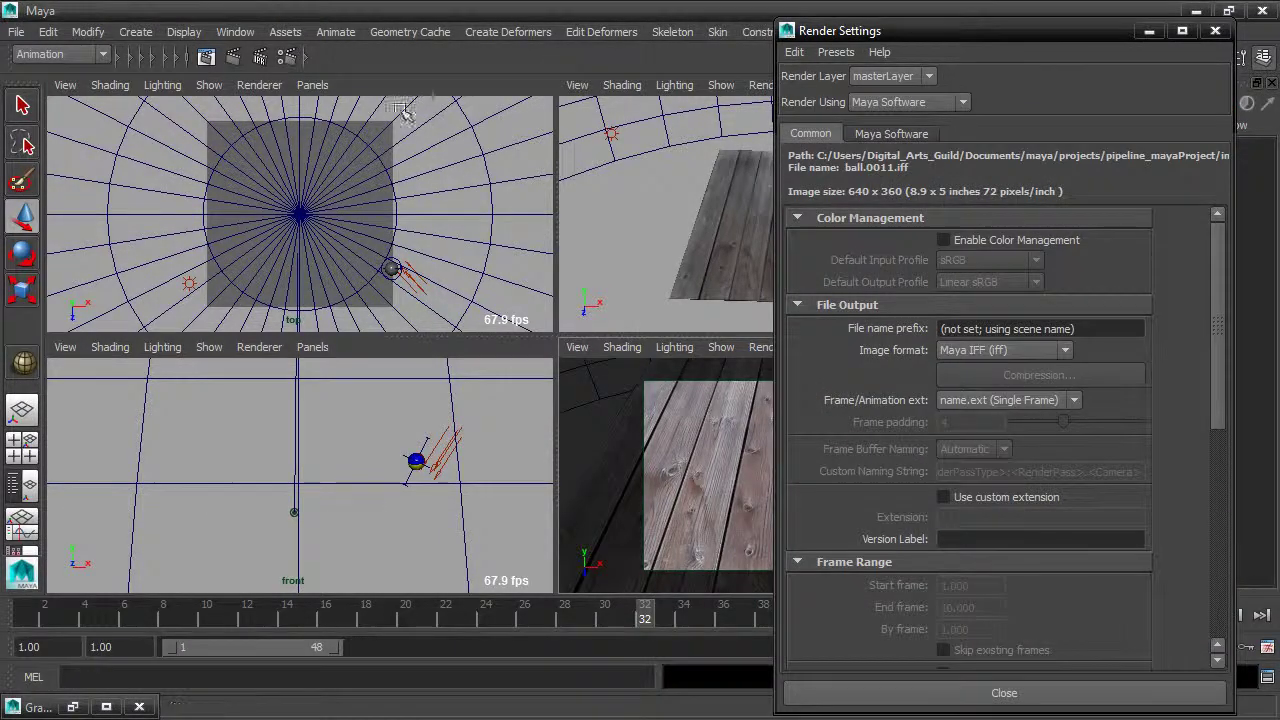
pyautogui.click(1100, 328)
pyautogui.moveTo(1100, 328); pyautogui.dragTo(938, 329)
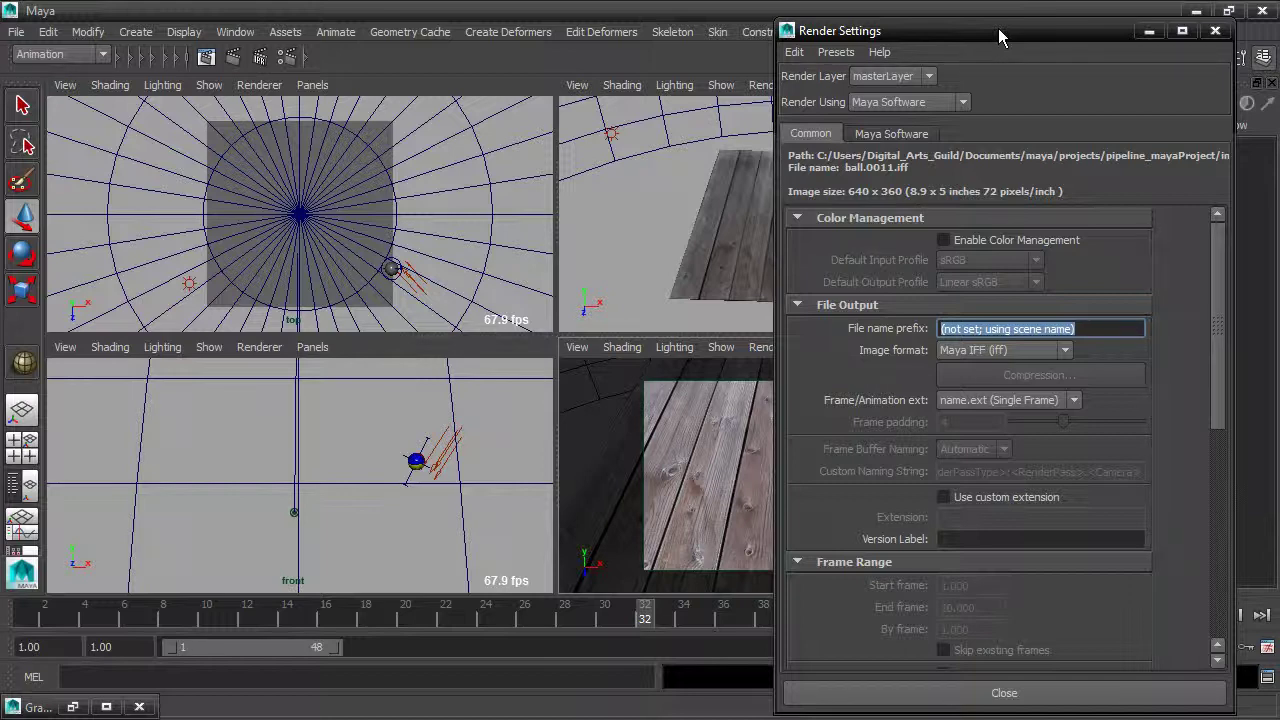
pyautogui.write('ball')
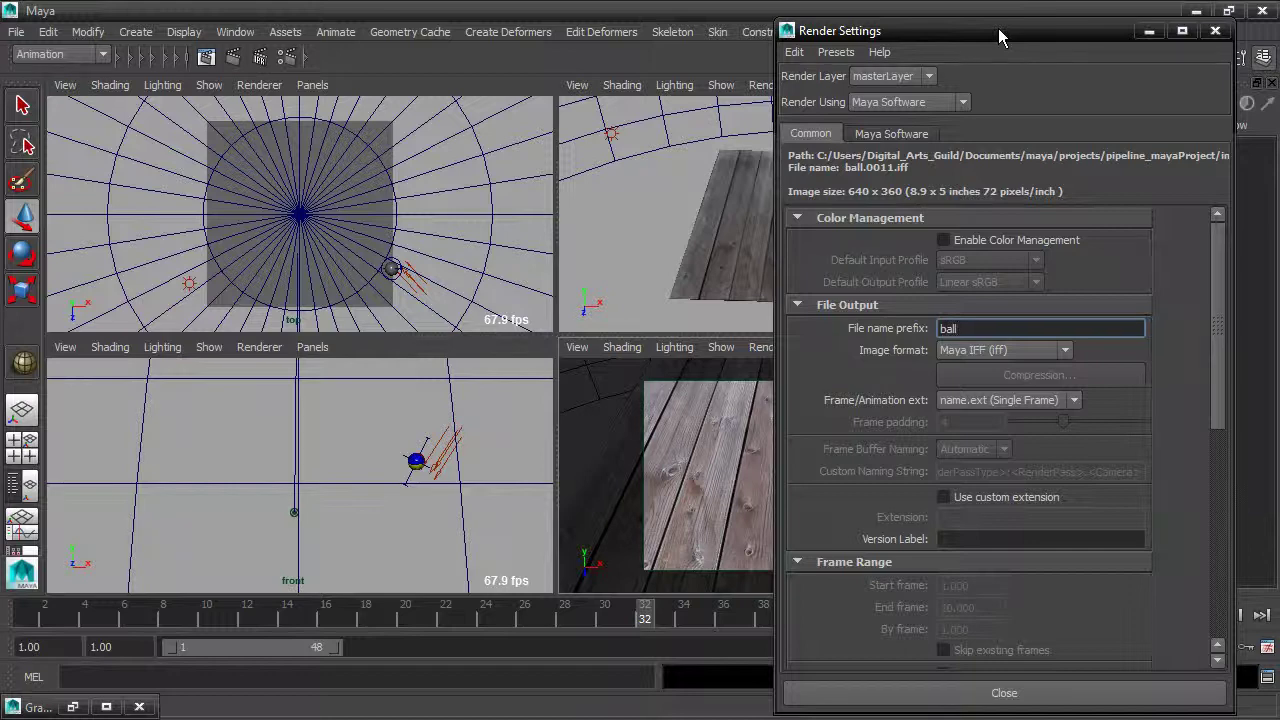
pyautogui.write('_0011')
pyautogui.press('Tab')
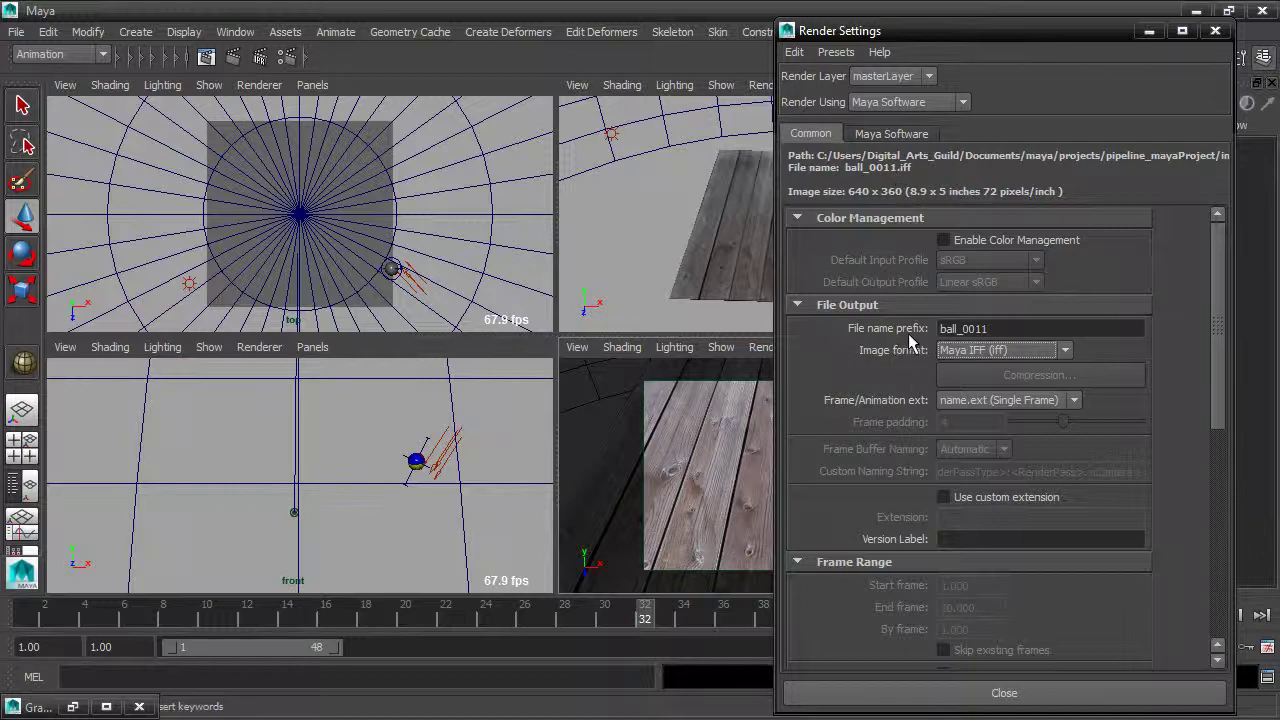
pyautogui.click(1003, 326)
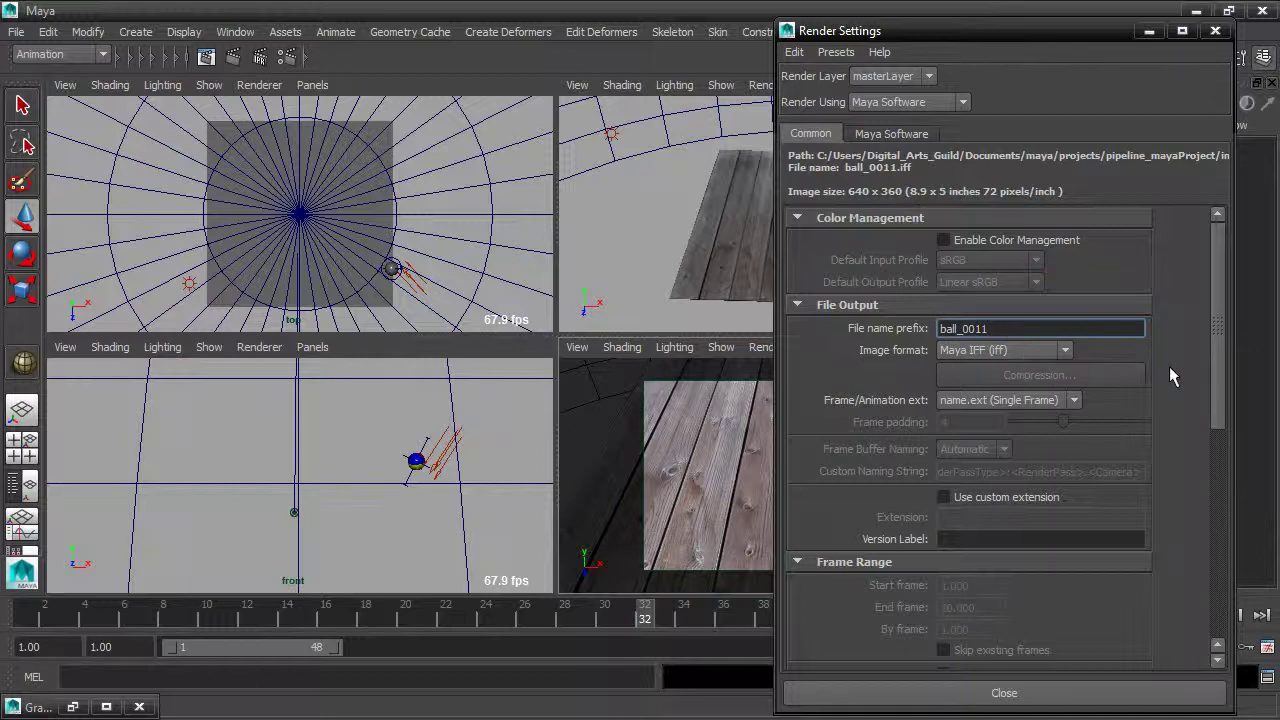
pyautogui.write('/')
pyautogui.write('bounce_0011')
pyautogui.press('Tab')
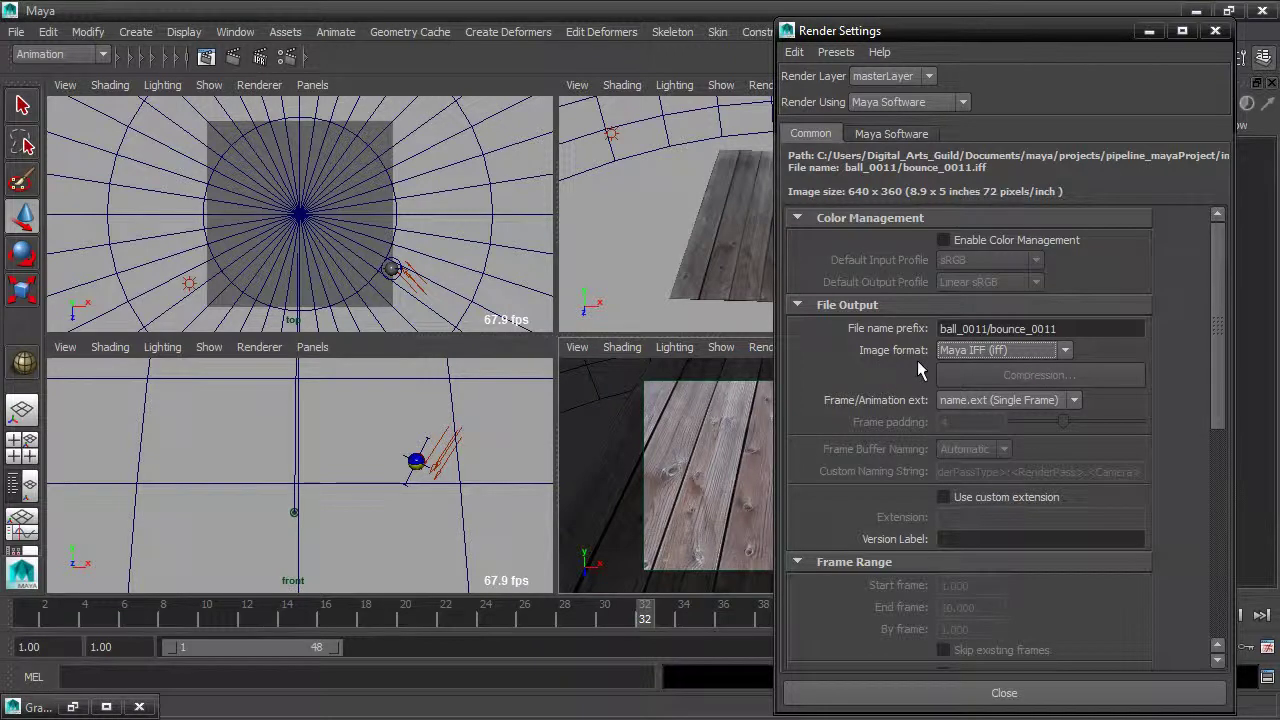
# Step: Set the render output's image format to PNG (png) and its frame/animation extension to name.#.ext
pyautogui.click(1066, 352)
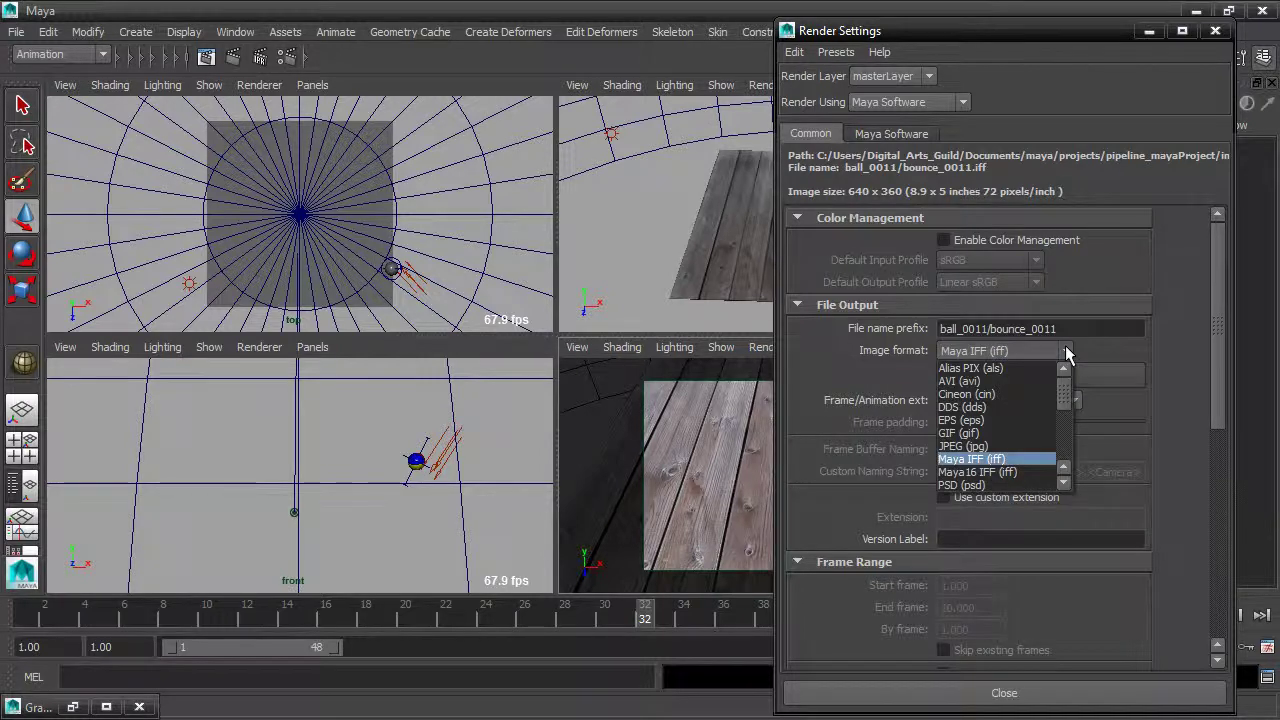
pyautogui.scroll(-4, 1068, 401)
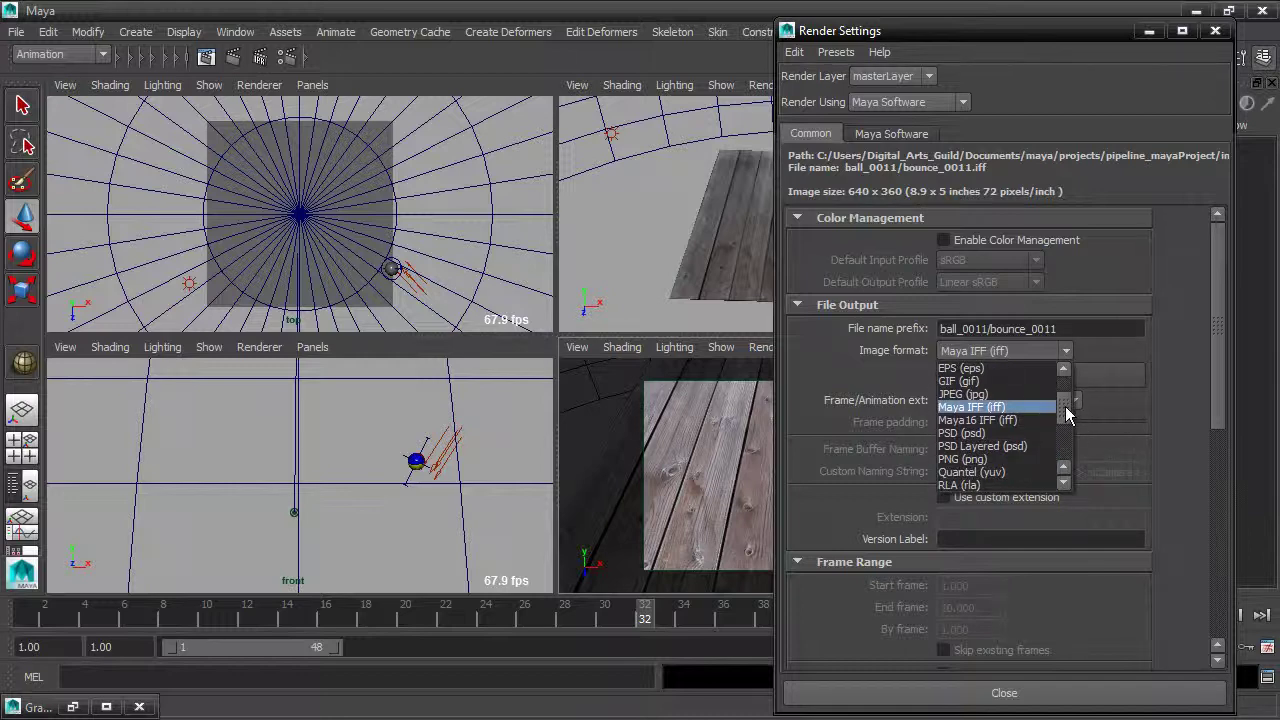
pyautogui.click(1017, 458)
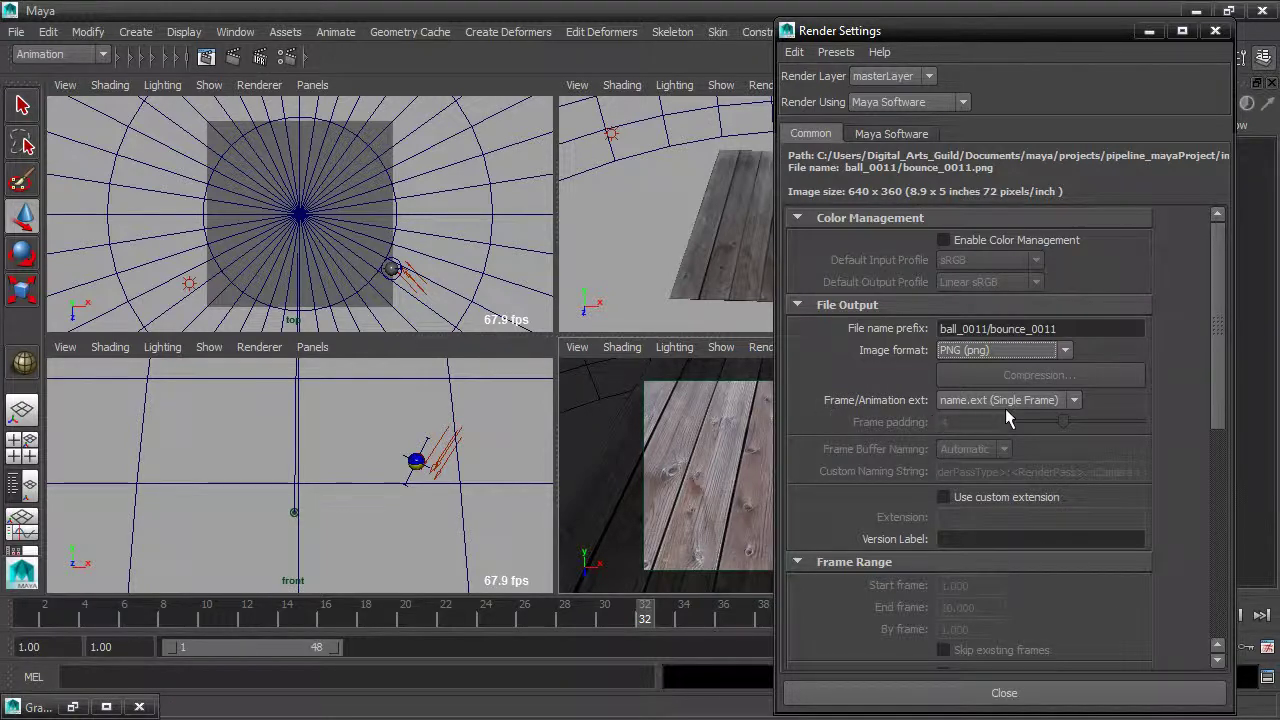
pyautogui.click(1073, 401)
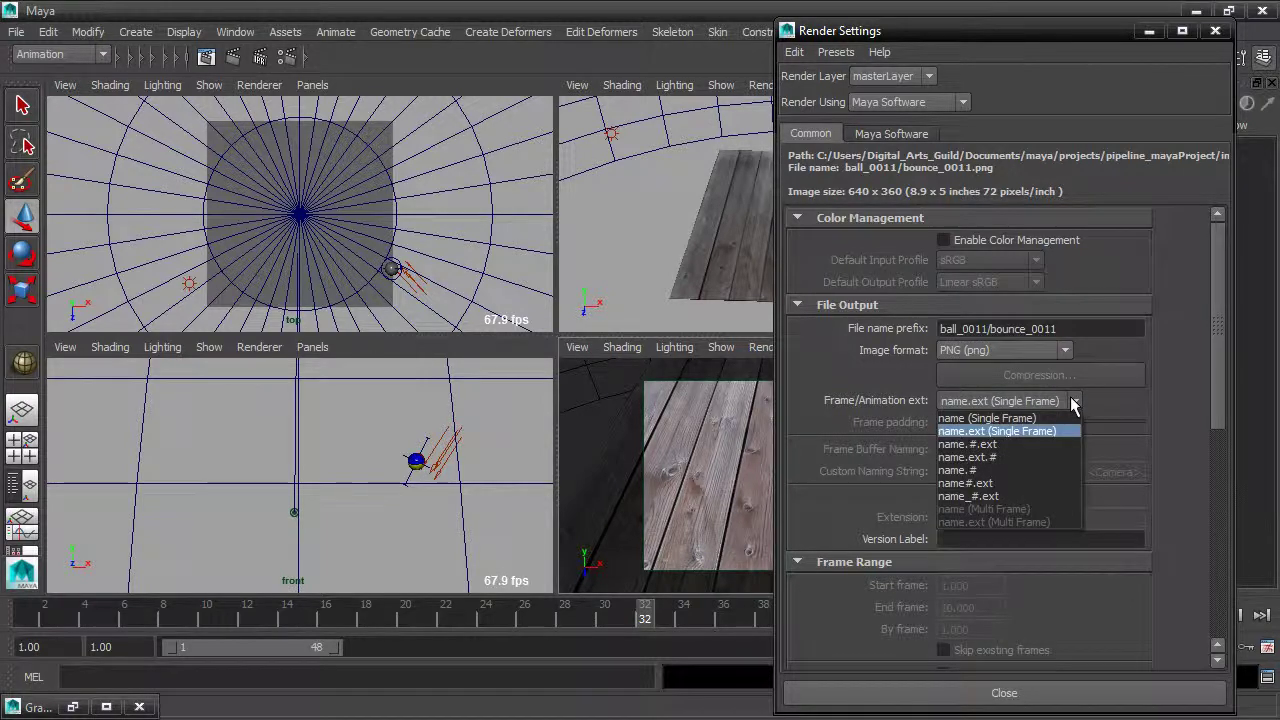
pyautogui.click(1023, 446)
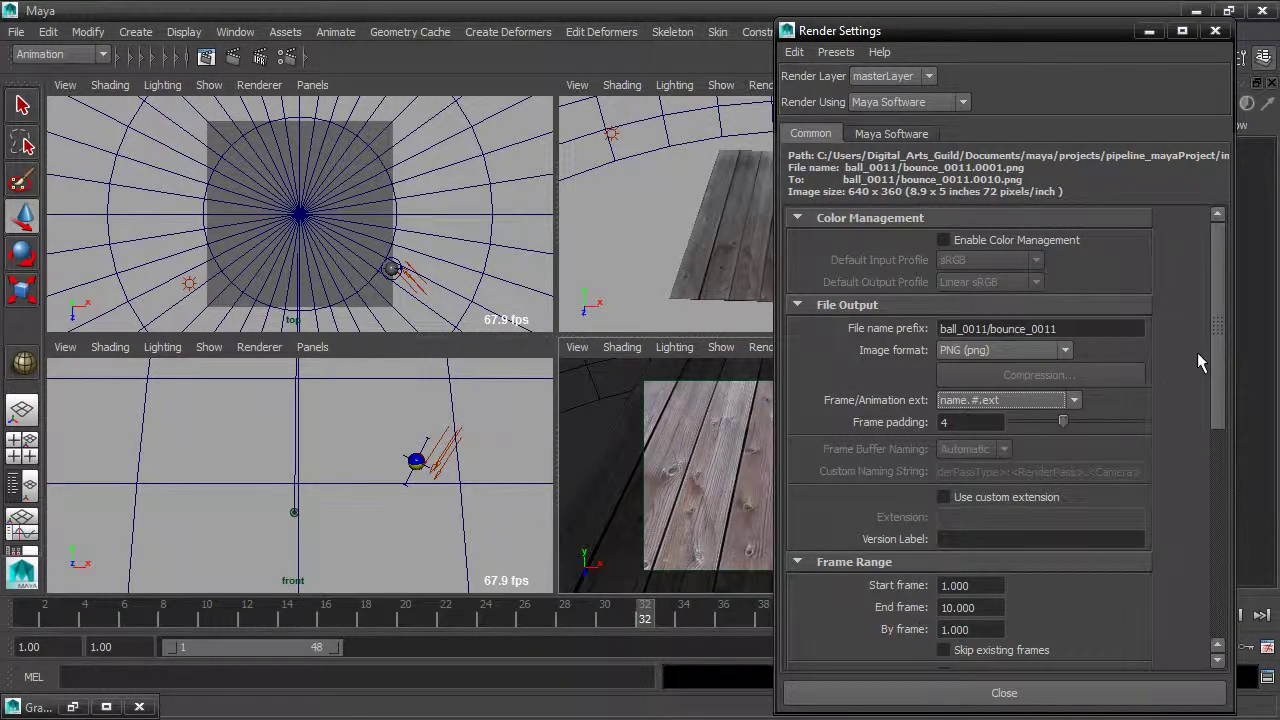
# Step: Set the end frame of the render's frame range to 30
pyautogui.moveTo(1214, 342); pyautogui.dragTo(1201, 484)
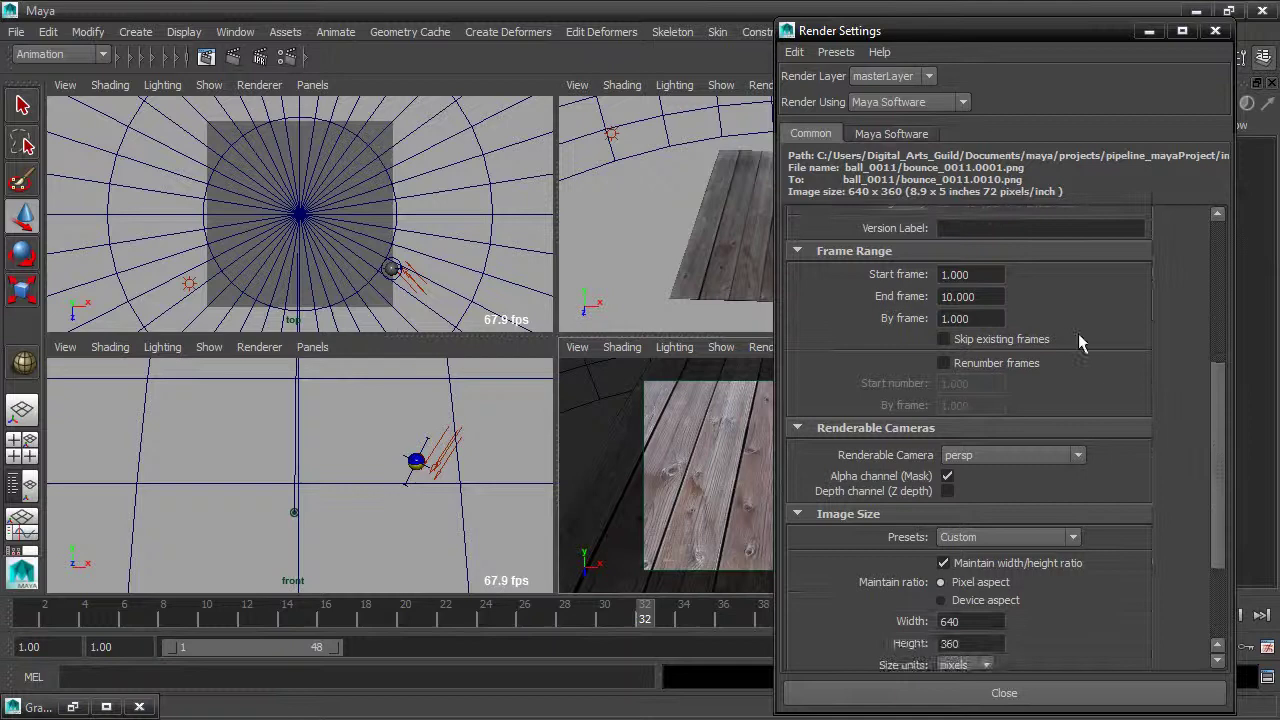
pyautogui.click(972, 296)
pyautogui.moveTo(972, 296); pyautogui.dragTo(934, 294)
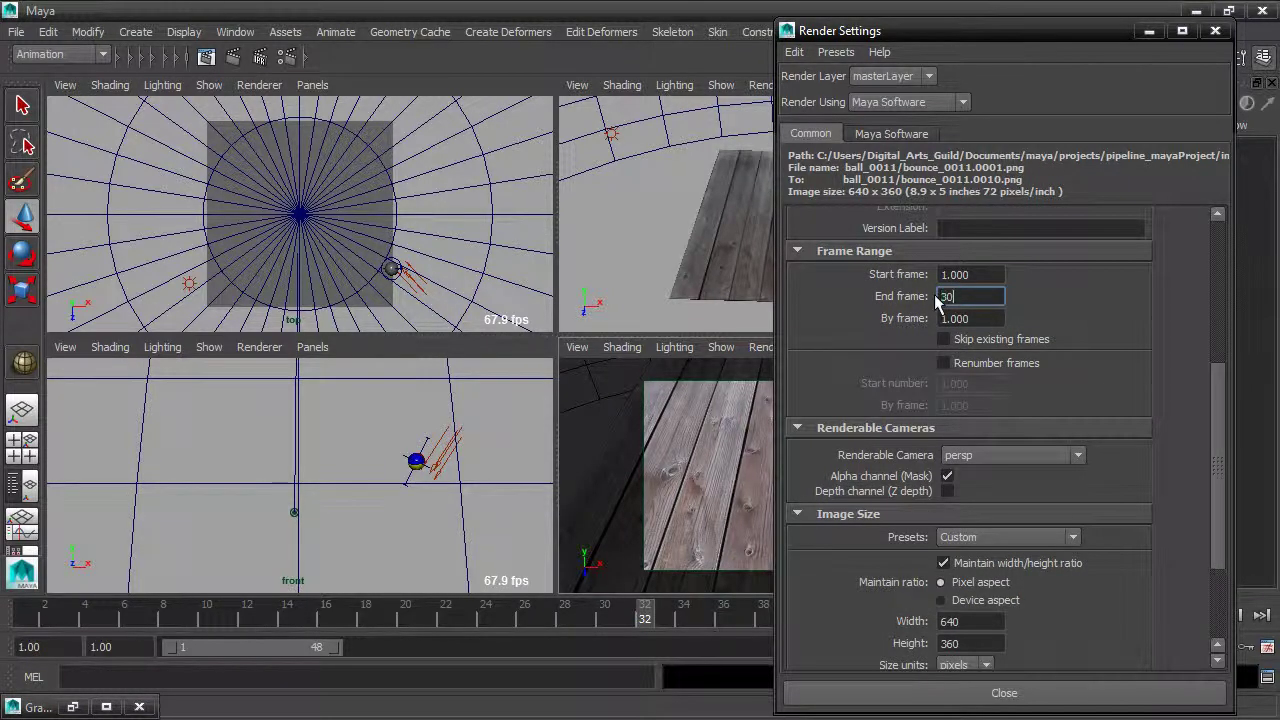
pyautogui.write('30')
pyautogui.press('Return')
# Step: Make camera1 the renderable camera, and close the render settings after checking the Maya Software quality options
pyautogui.click(1012, 460)
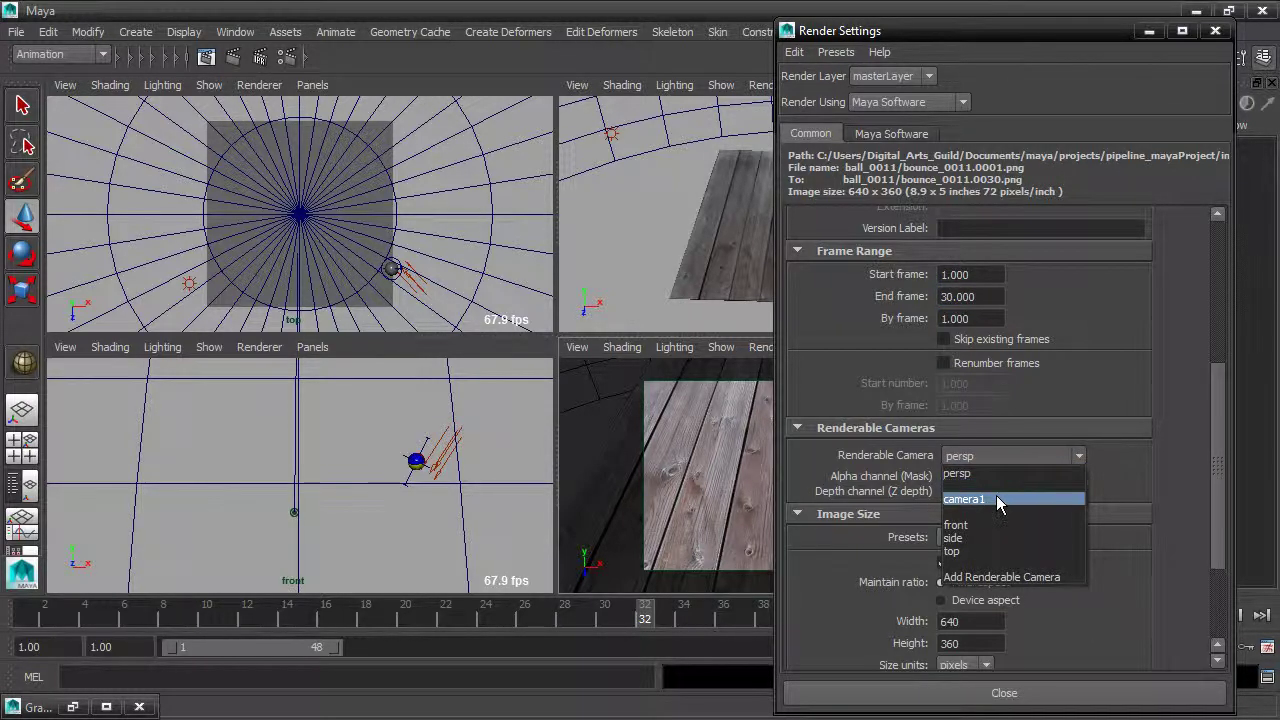
pyautogui.click(1021, 497)
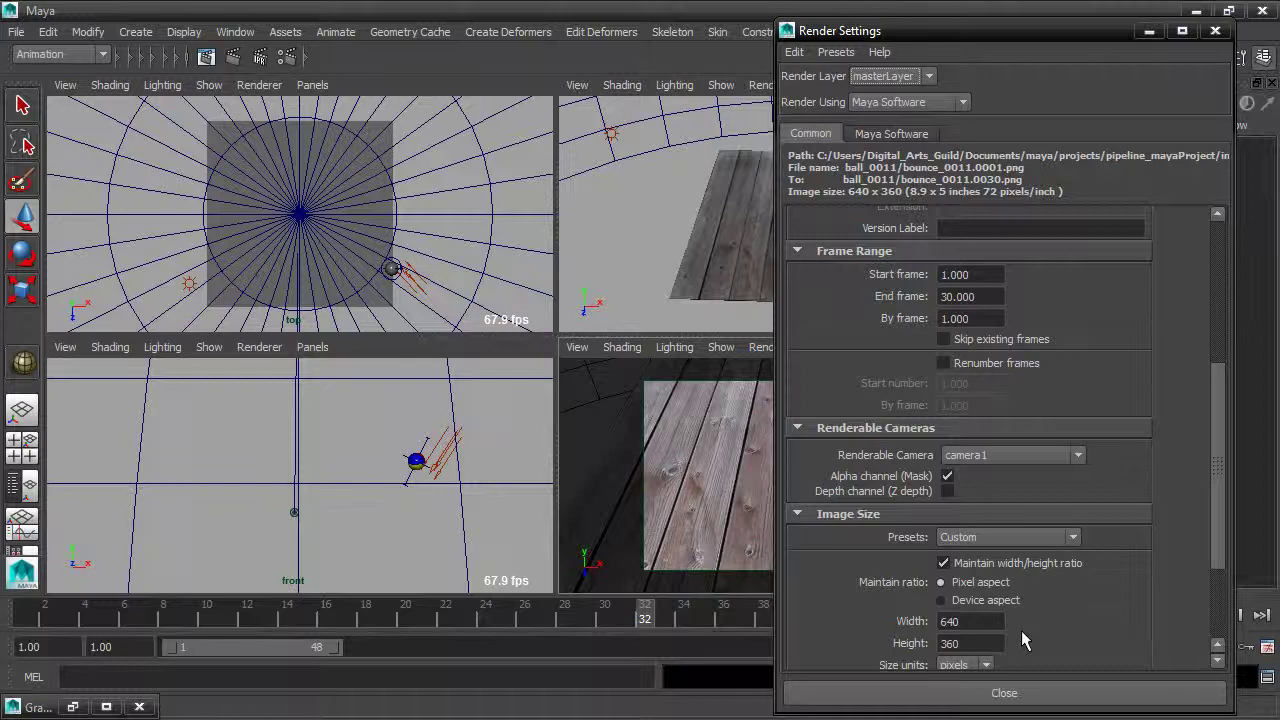
pyautogui.click(914, 136)
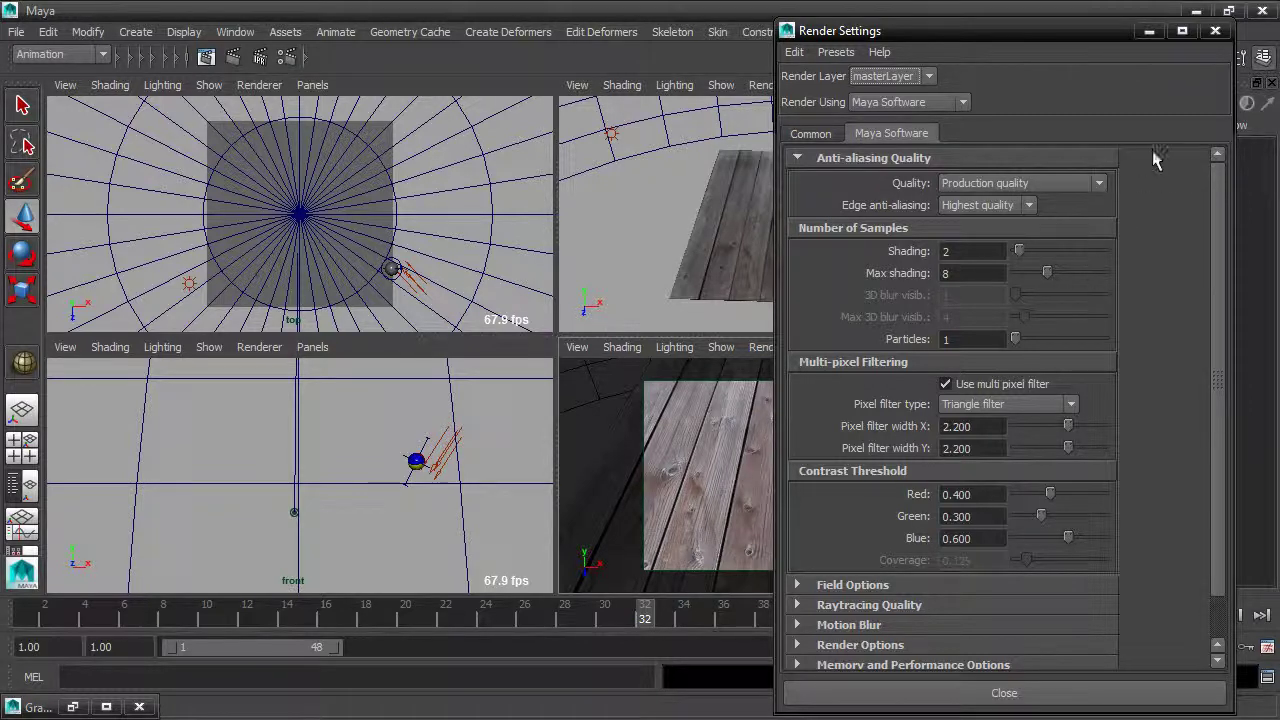
pyautogui.click(1215, 31)
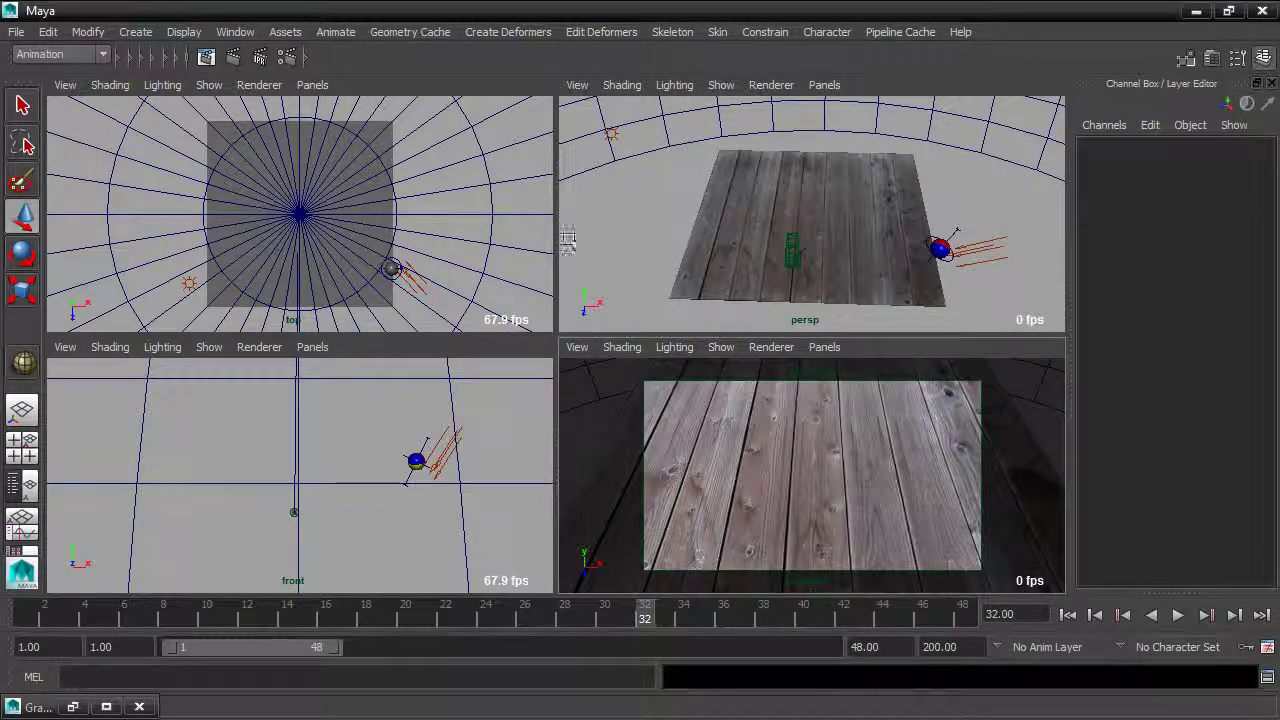
# Step: Save the scene under its current name and switch to the Rendering menu set
pyautogui.click(17, 32)
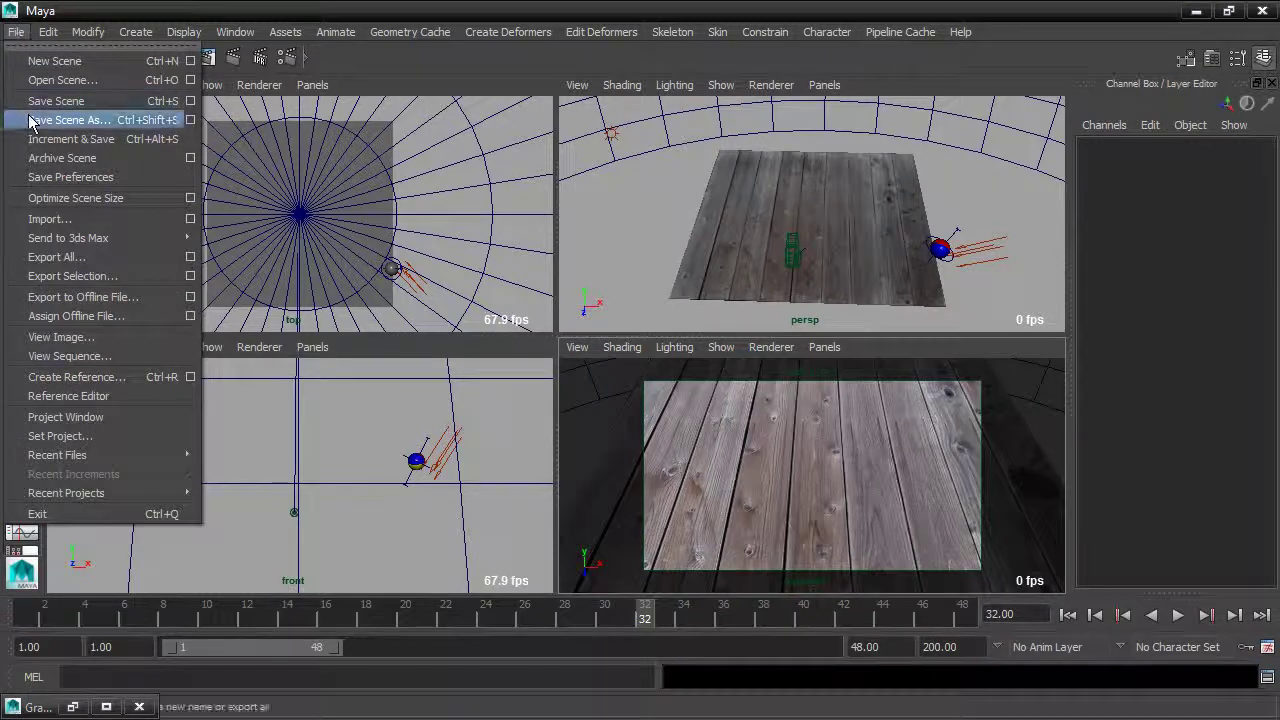
pyautogui.click(90, 104)
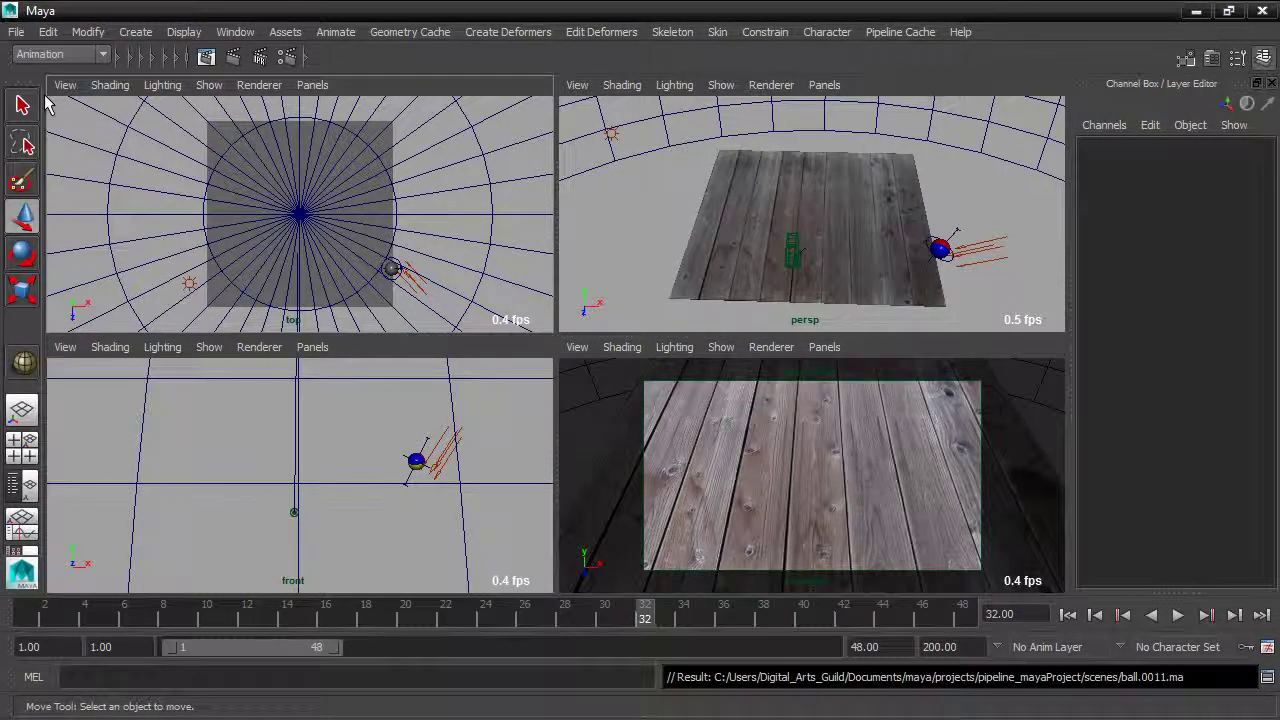
pyautogui.click(102, 55)
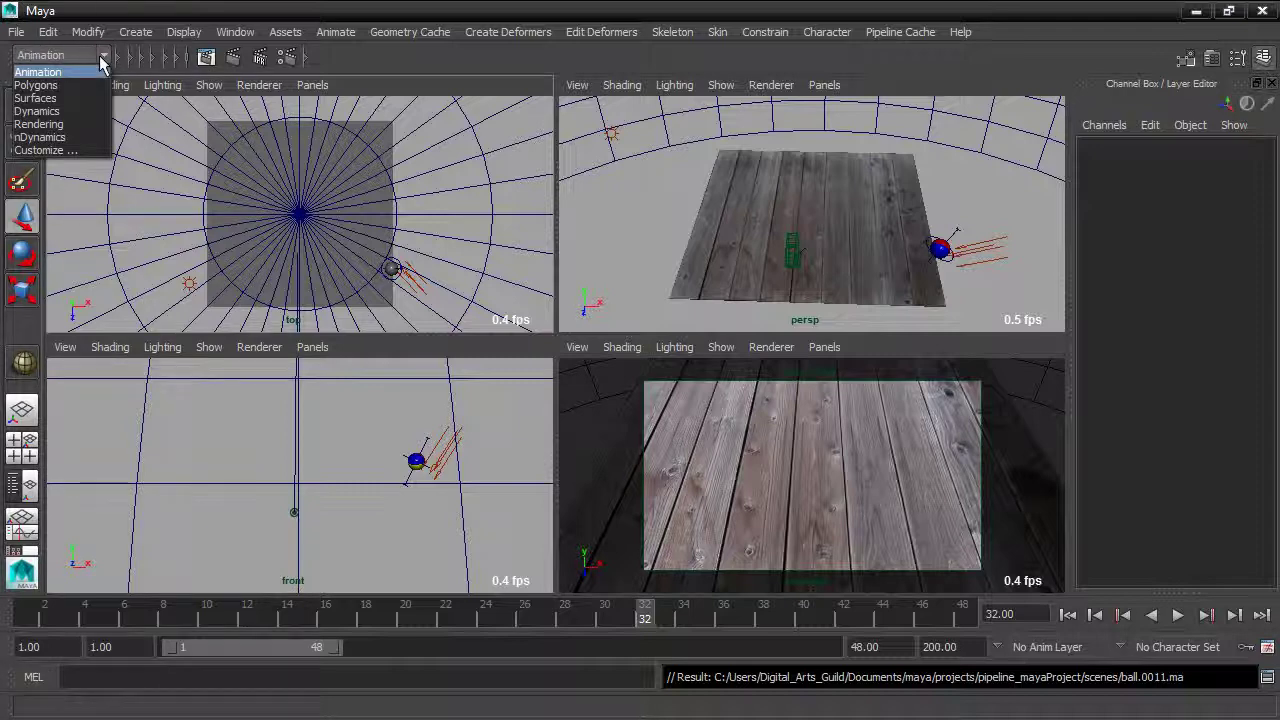
pyautogui.click(80, 123)
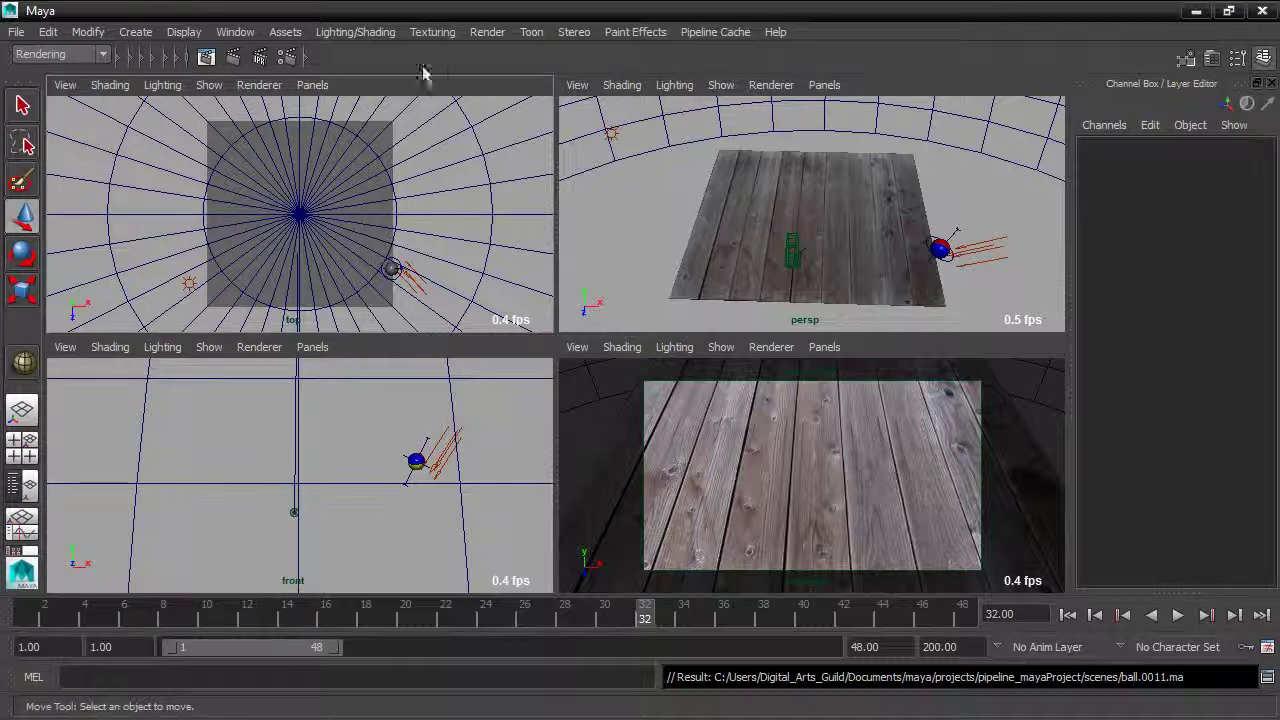
# Step: Start a batch render of the animation using 6 processors instead of all available ones
pyautogui.click(474, 38)
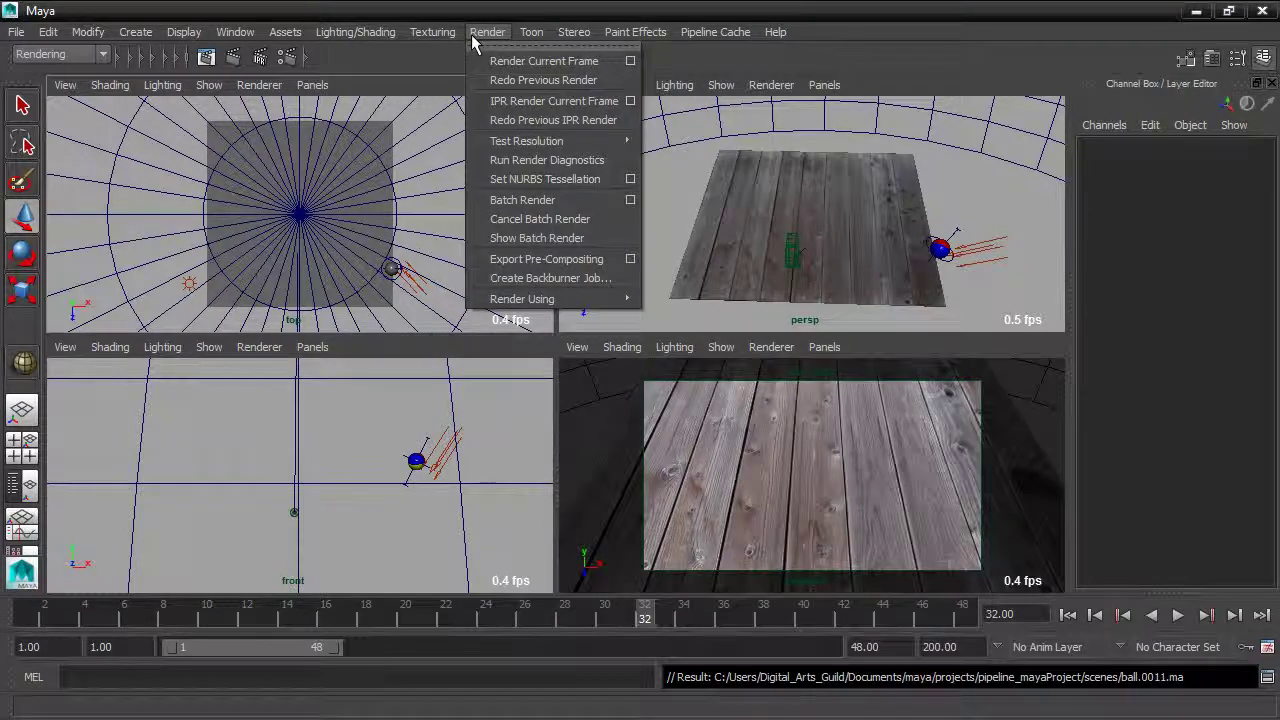
pyautogui.click(630, 200)
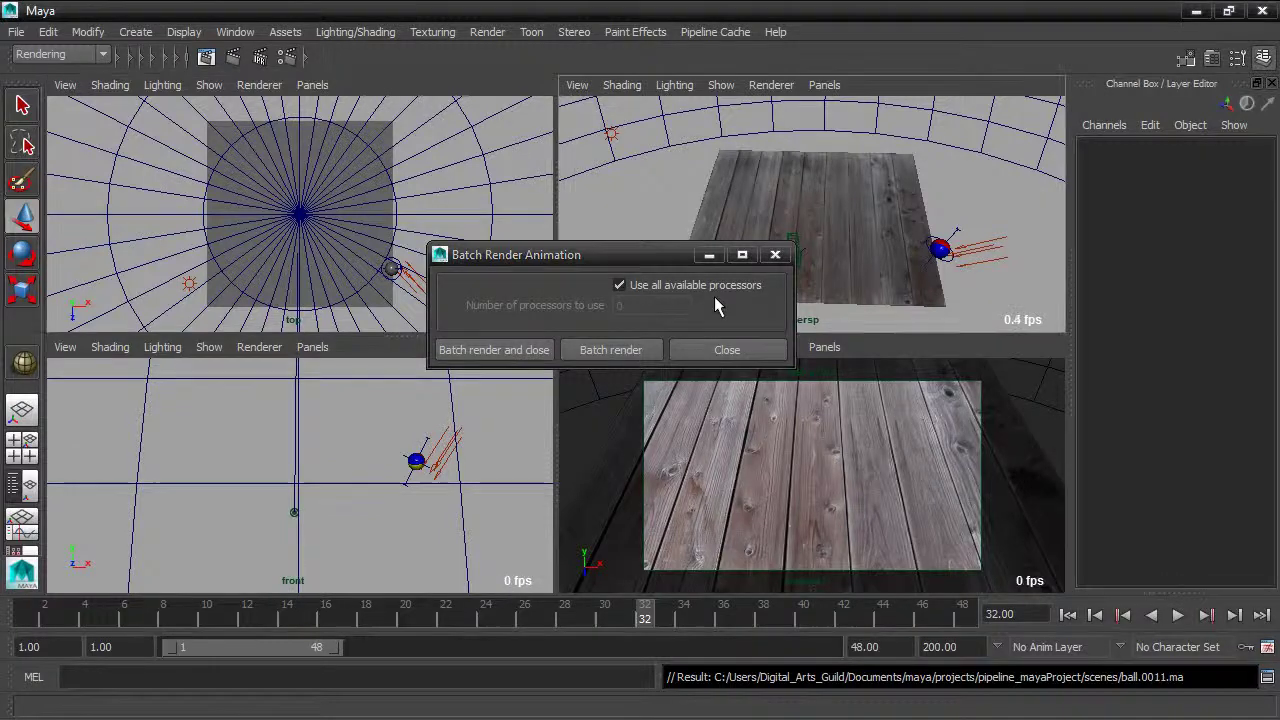
pyautogui.hotkey('ctrl', 'shift', 'Escape')
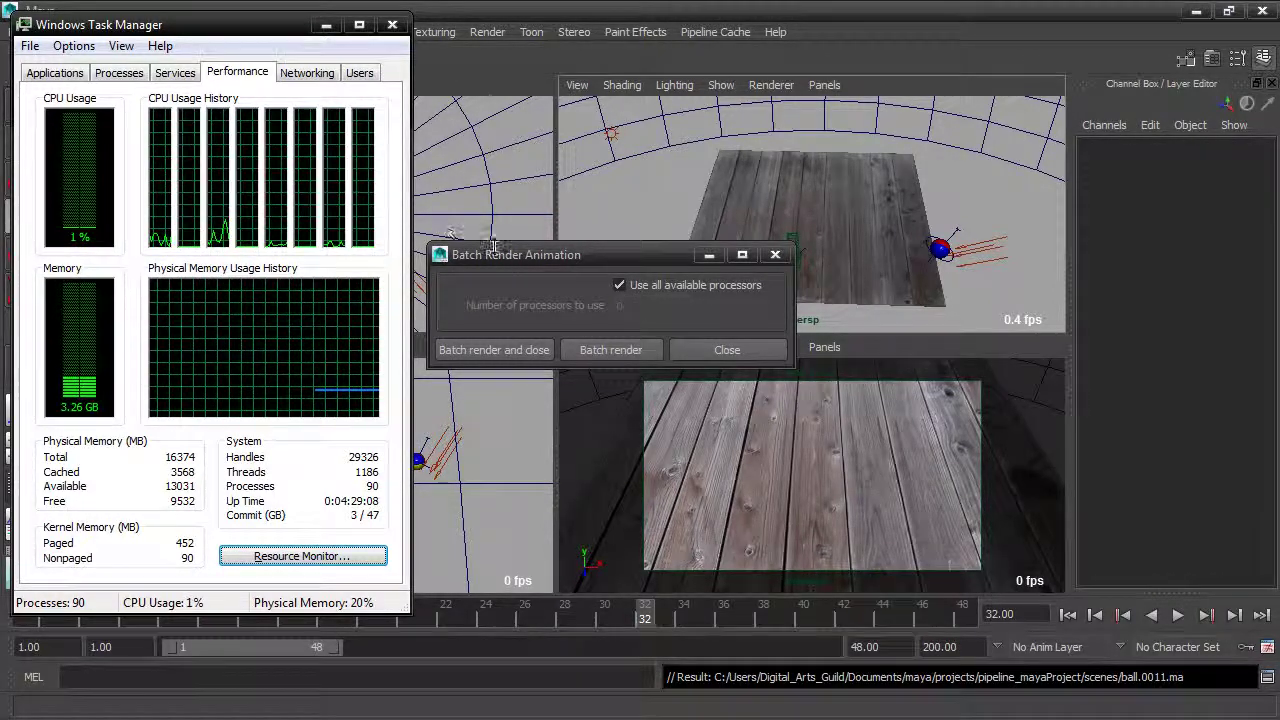
pyautogui.click(620, 285)
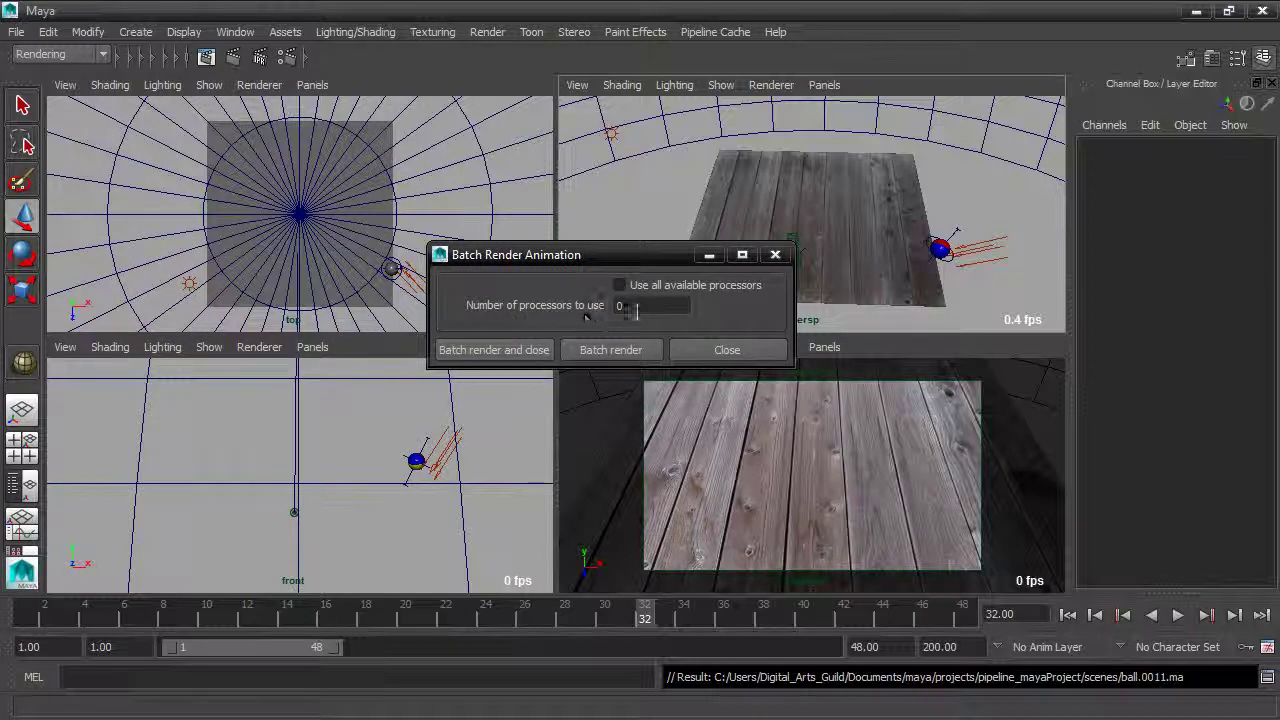
pyautogui.moveTo(637, 309); pyautogui.dragTo(603, 311)
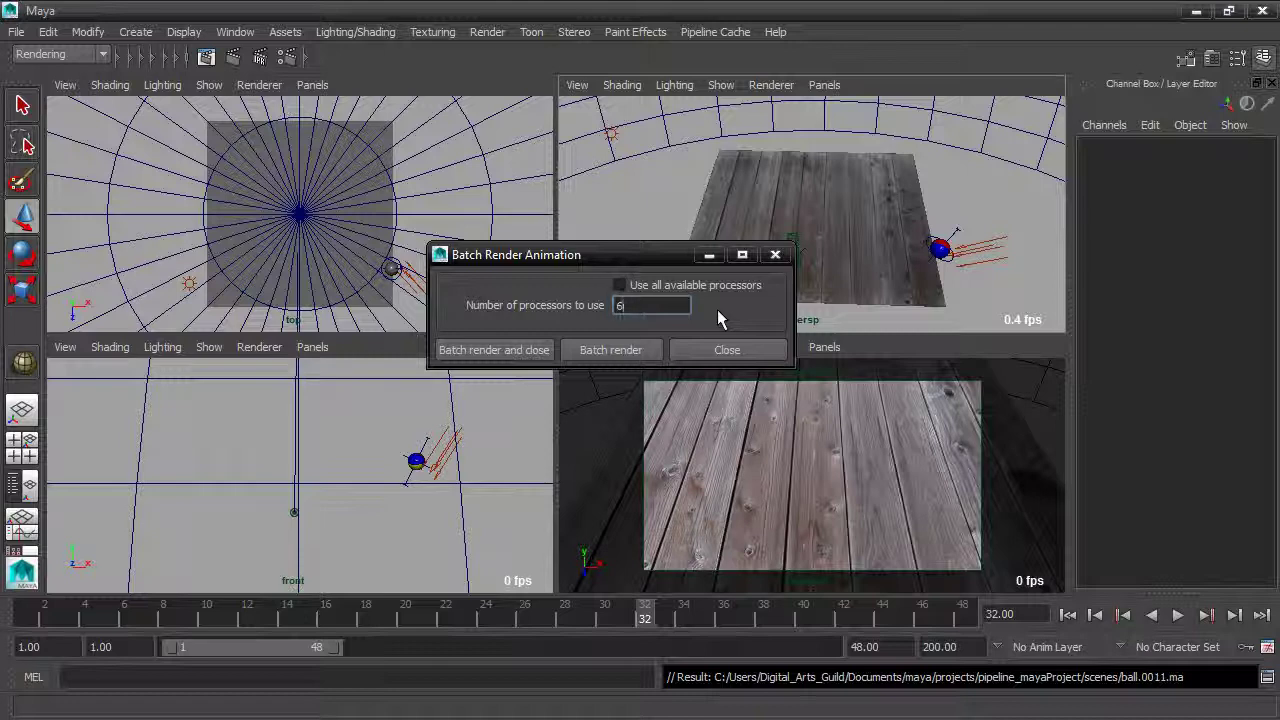
pyautogui.click(508, 354)
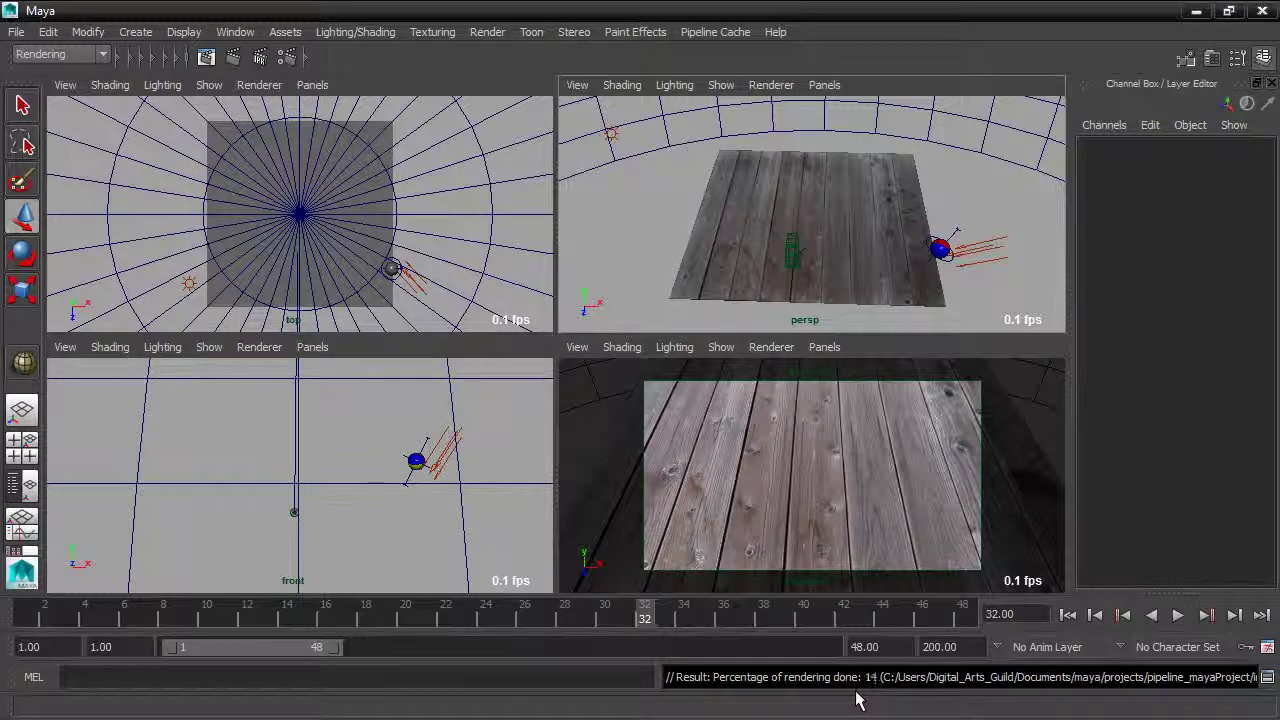
# Step: Check the batch render's CPU load in Windows Task Manager, comparing the maya.exe and mayabatch.exe processes, and minimize it
pyautogui.hotkey('ctrl', 'shift', 'Escape')
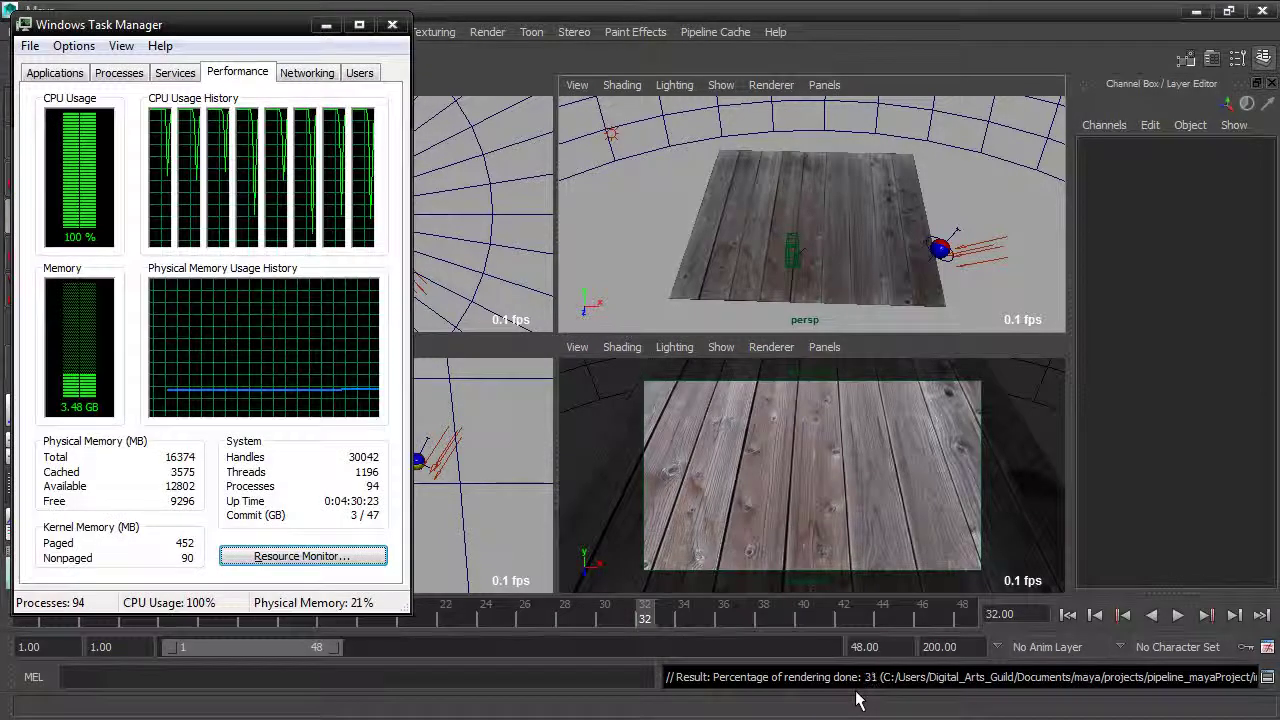
pyautogui.click(117, 74)
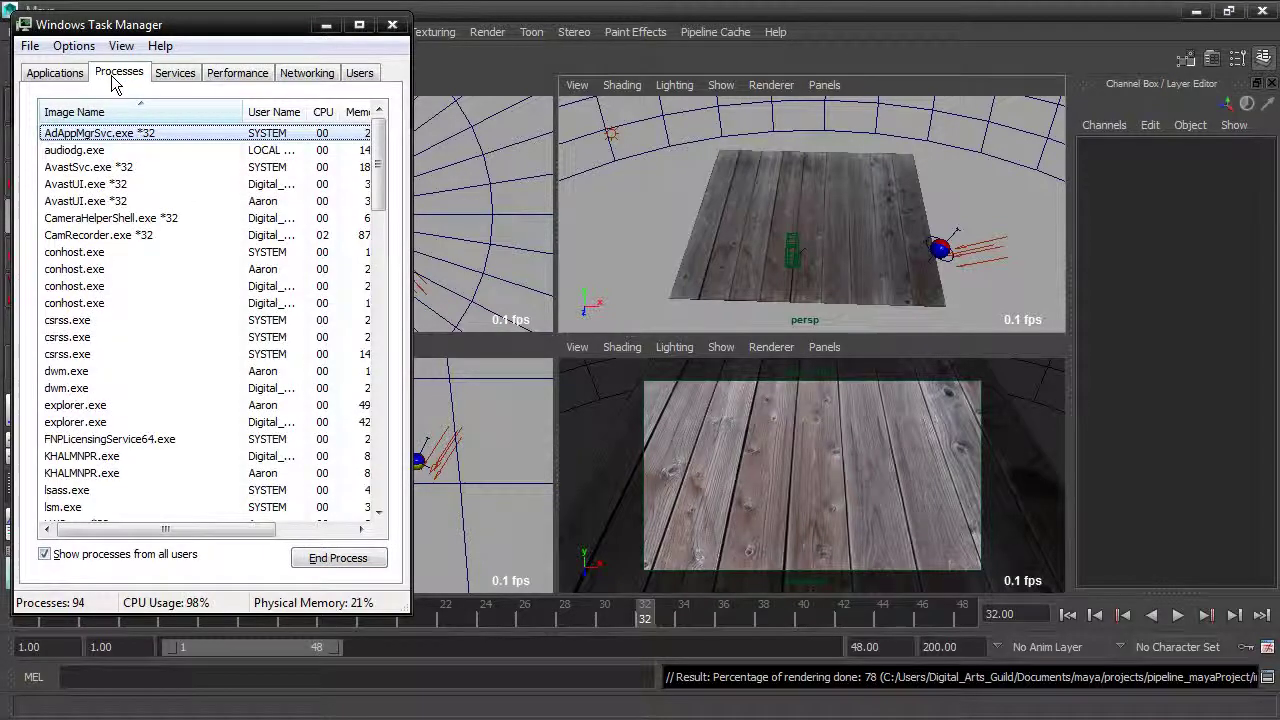
pyautogui.moveTo(377, 186); pyautogui.dragTo(377, 248)
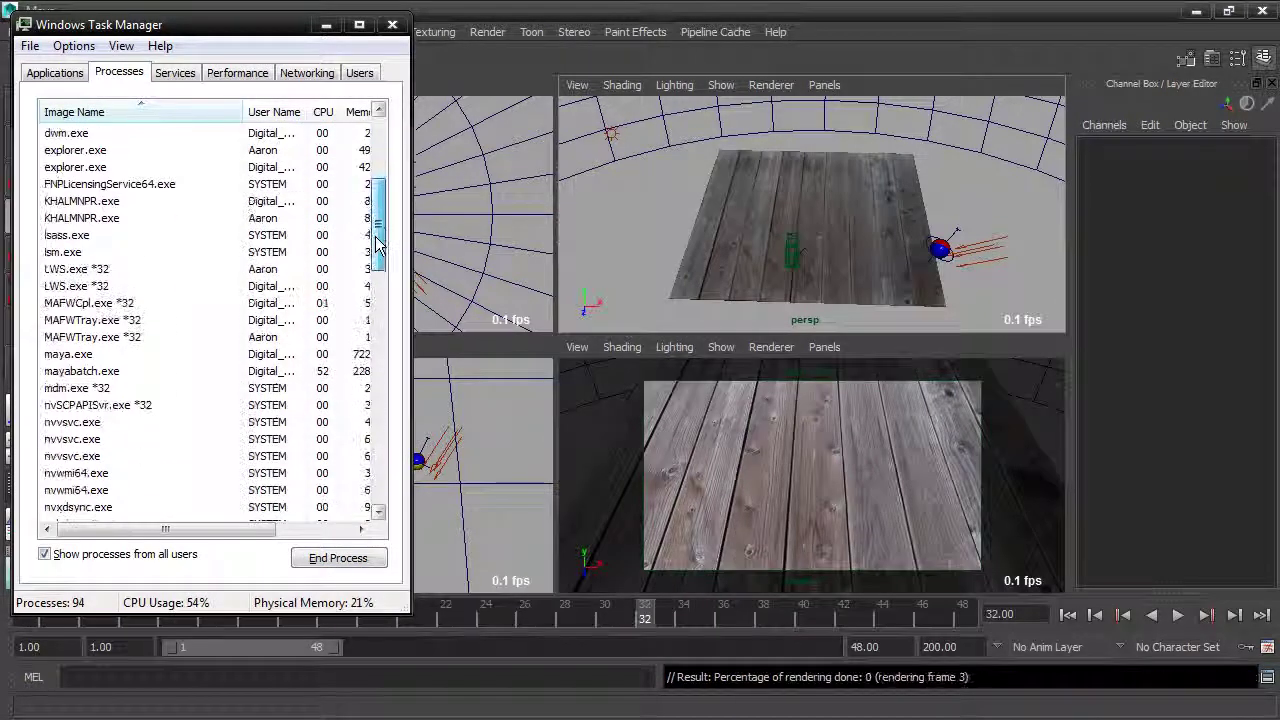
pyautogui.click(86, 355)
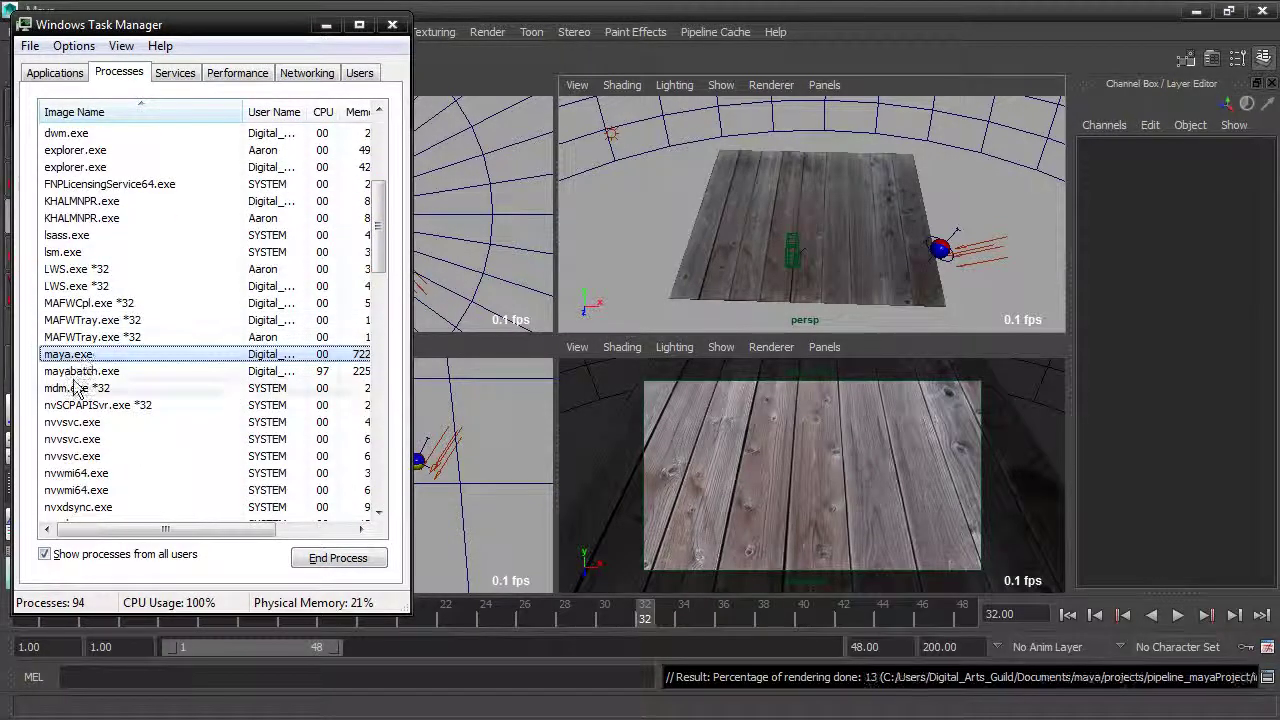
pyautogui.click(82, 373)
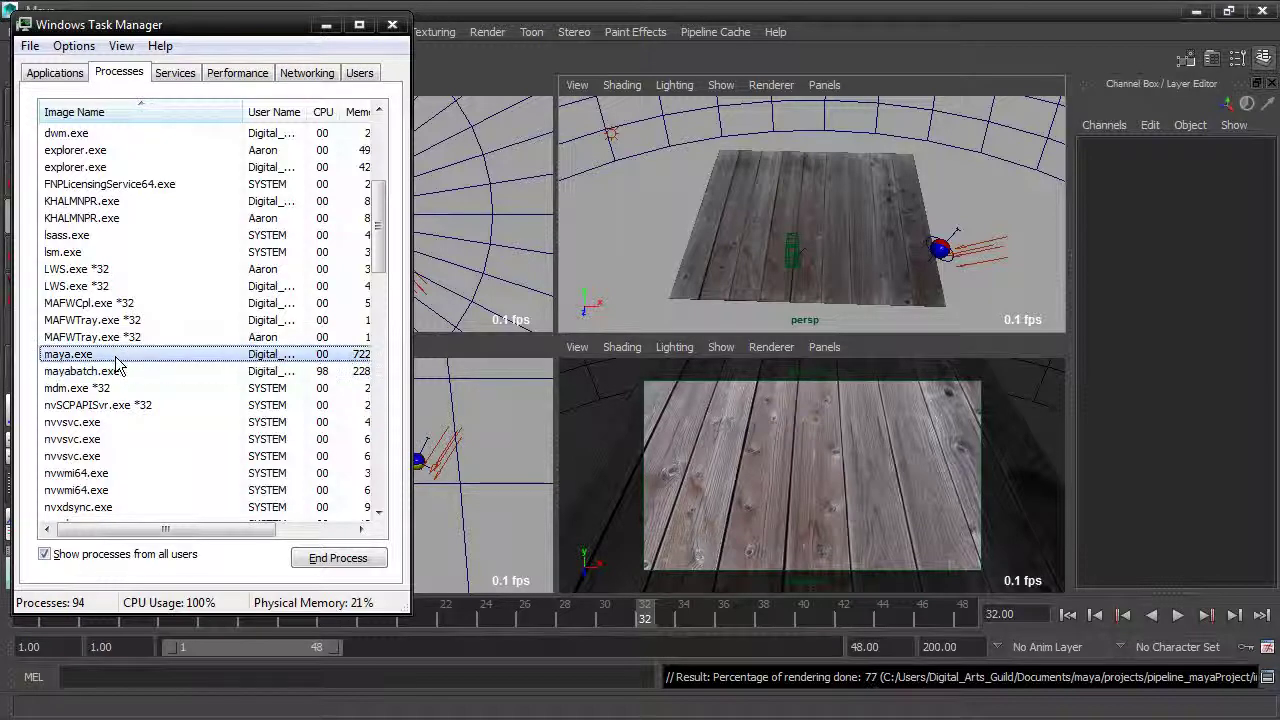
pyautogui.press('Up')
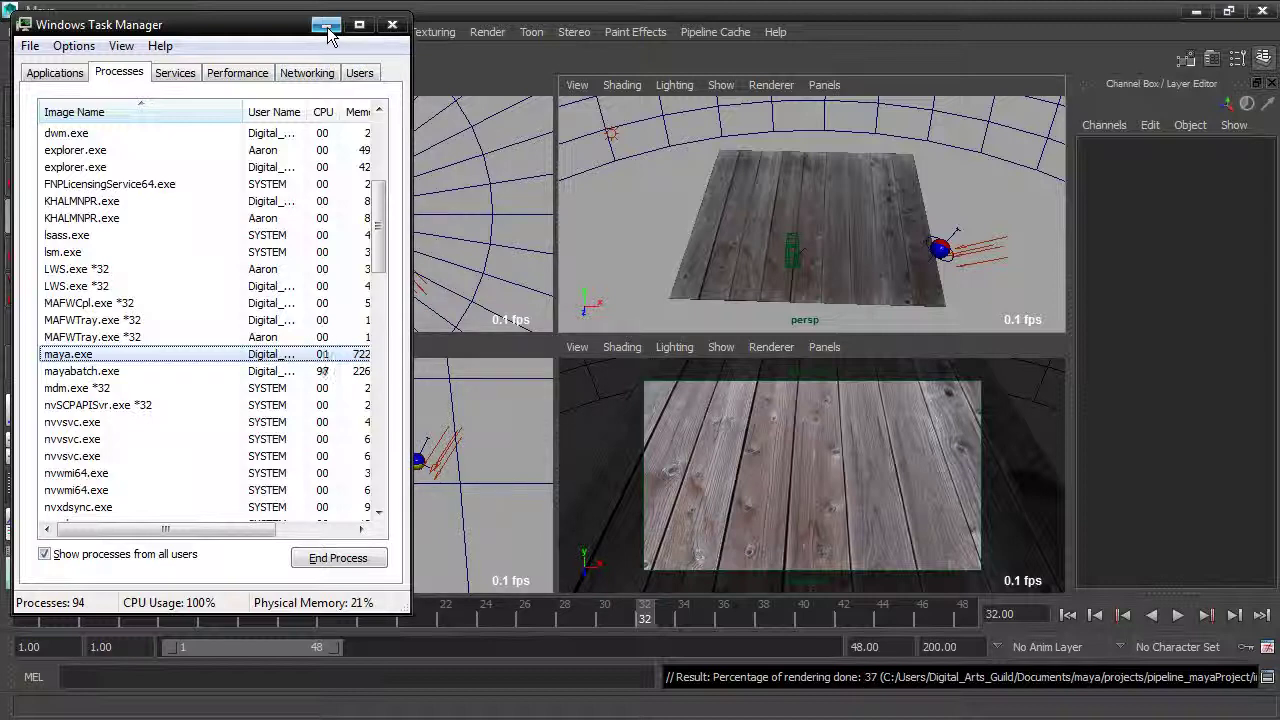
pyautogui.click(327, 27)
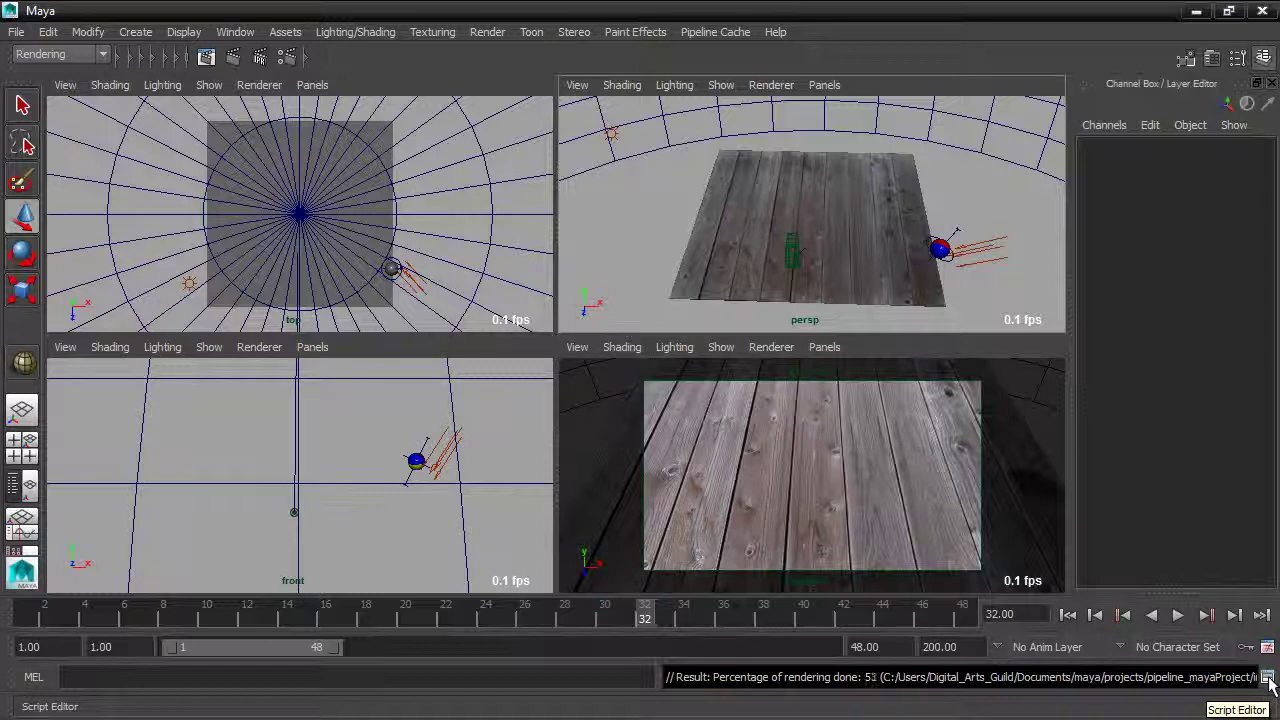
# Step: Open the Script Editor and widen it to read the batch render's progress messages, and locate the Cancel Batch Render command
pyautogui.click(1268, 678)
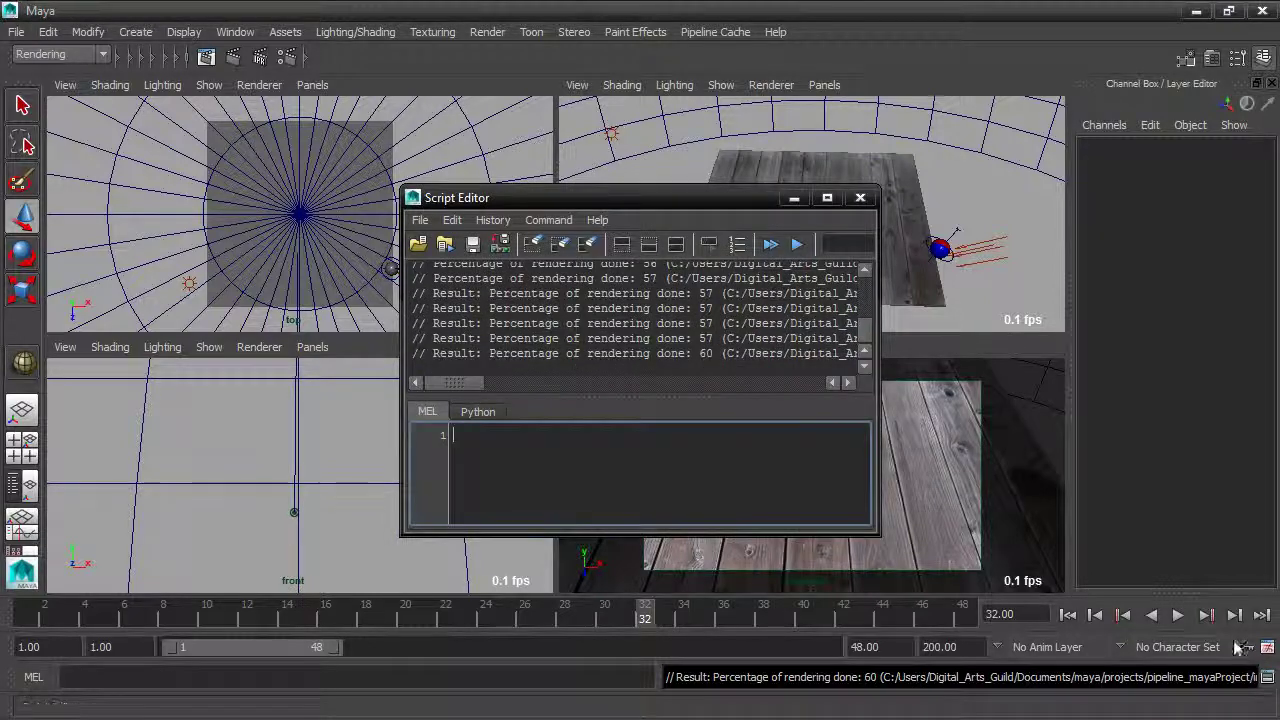
pyautogui.moveTo(880, 401); pyautogui.dragTo(1278, 401)
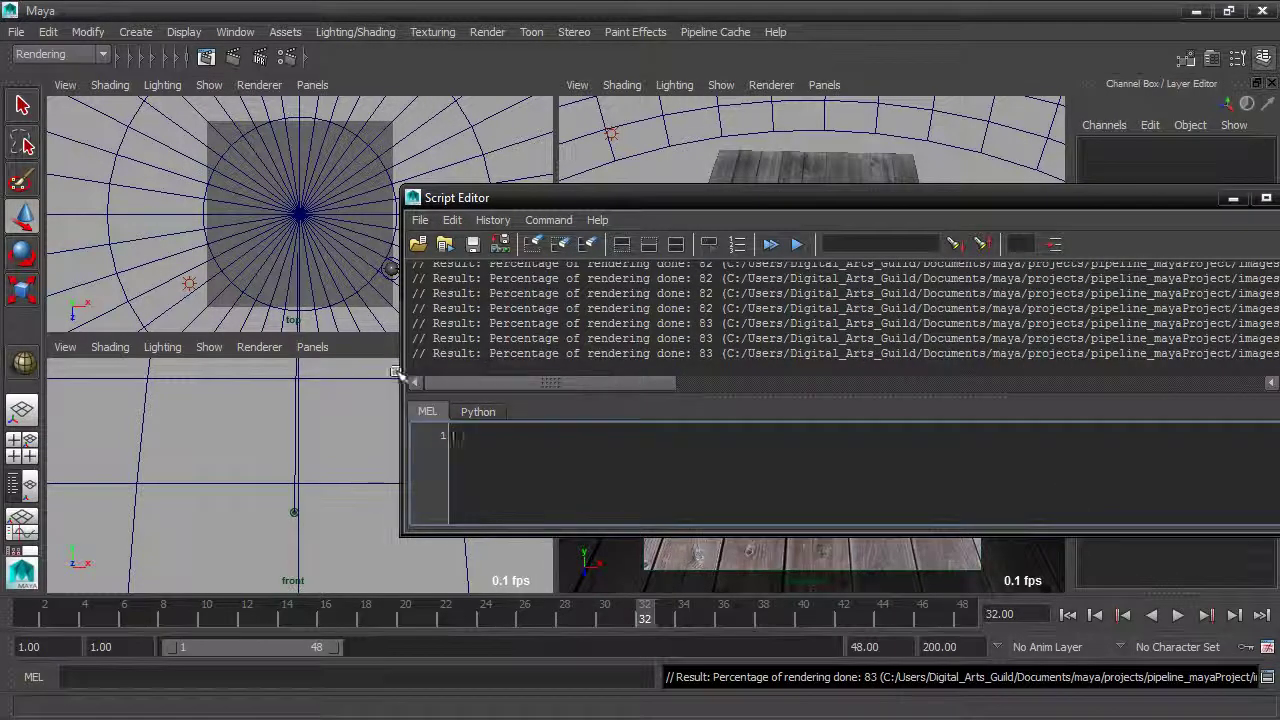
pyautogui.moveTo(400, 366); pyautogui.dragTo(27, 347)
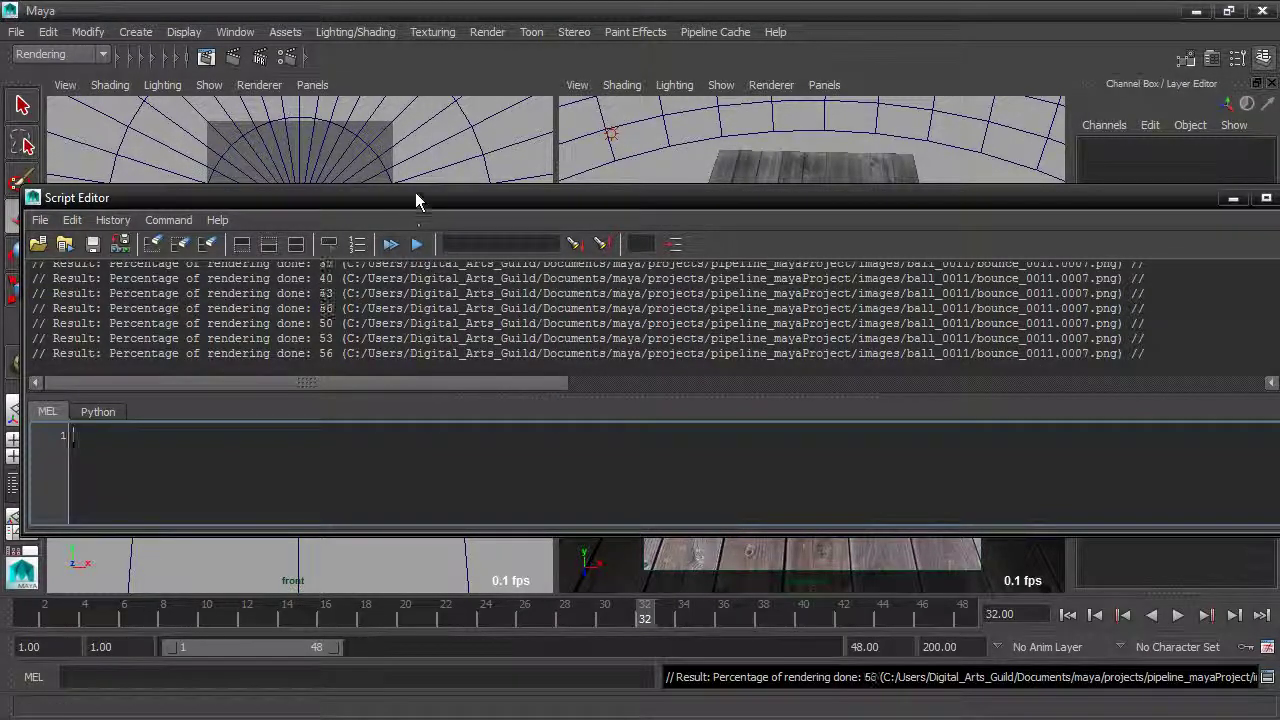
pyautogui.moveTo(414, 198); pyautogui.dragTo(391, 199)
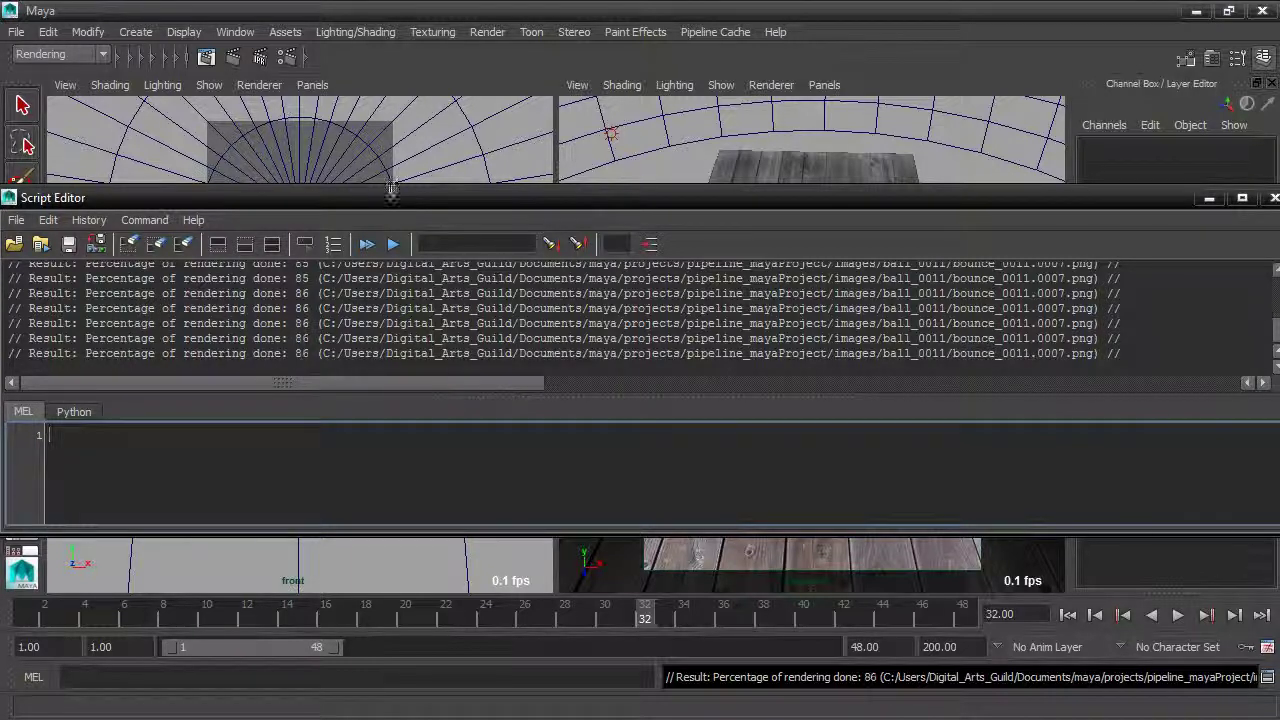
pyautogui.click(489, 33)
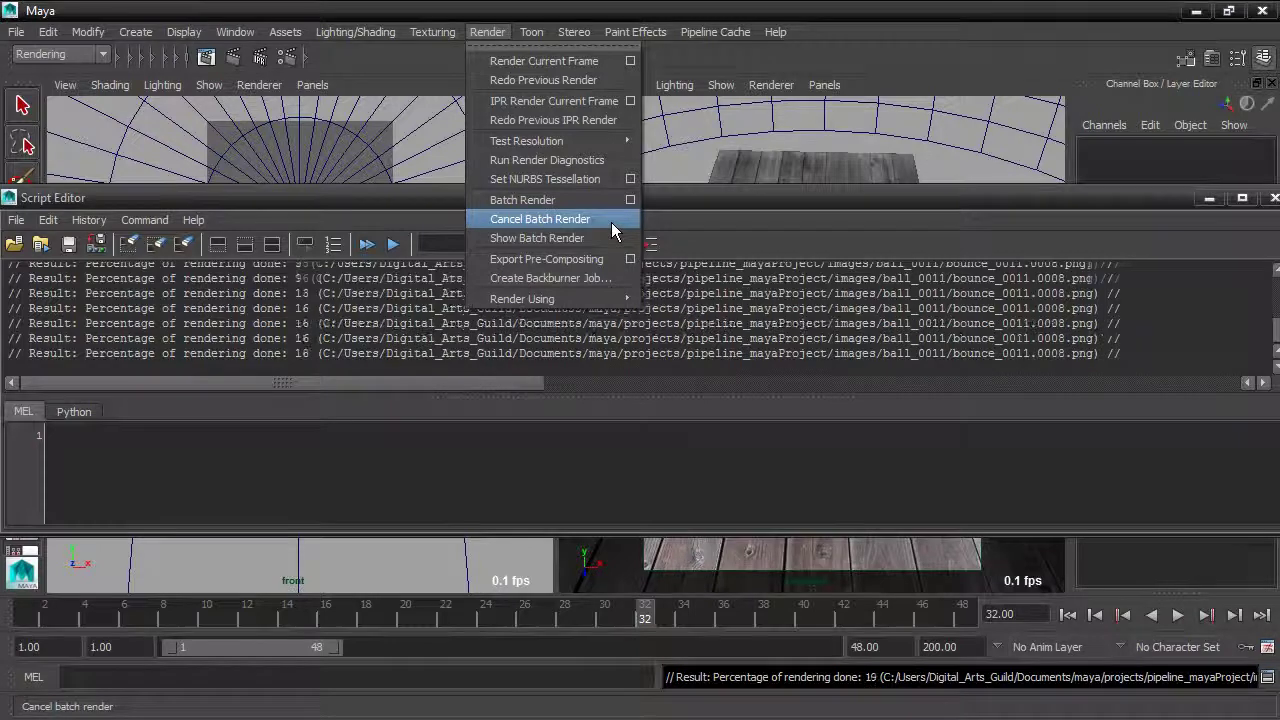
pyautogui.click(697, 199)
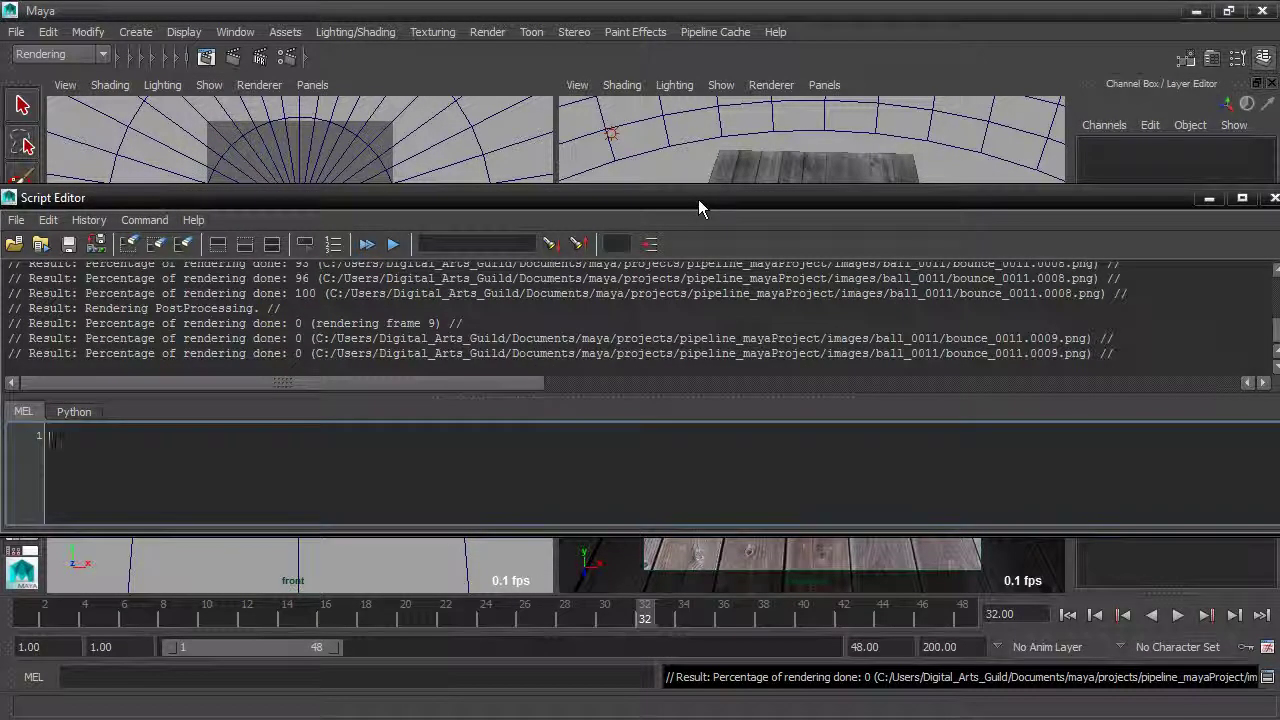
# Step: Minimize Maya and open the project's images\ball_0011 folder in Windows Explorer, displaying the rendered frames as extra large icons
pyautogui.click(1196, 11)
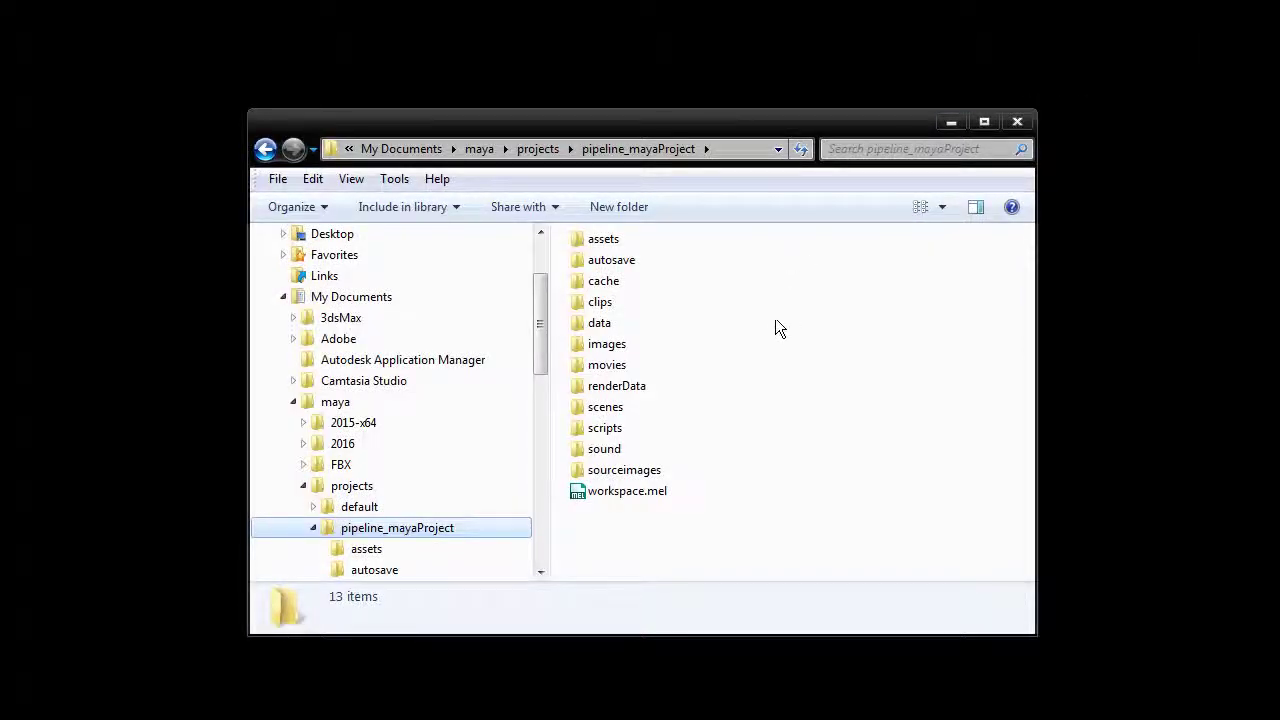
pyautogui.doubleClick(607, 343)
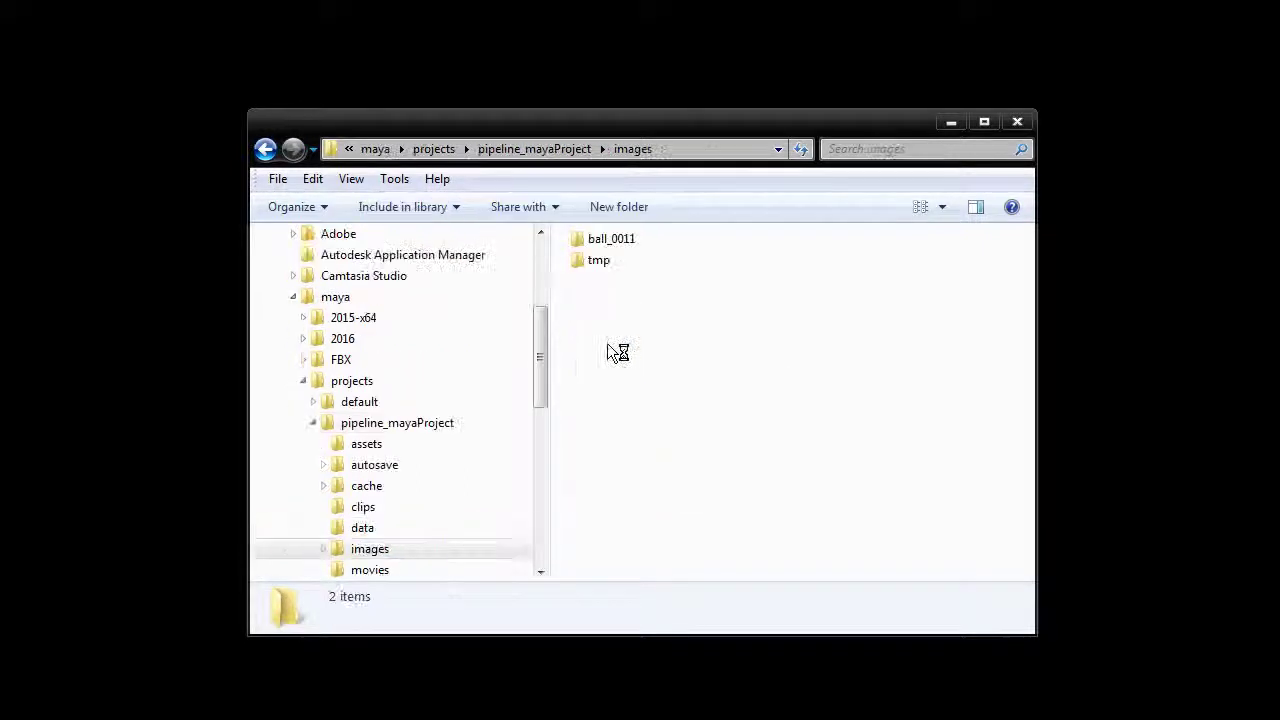
pyautogui.doubleClick(621, 241)
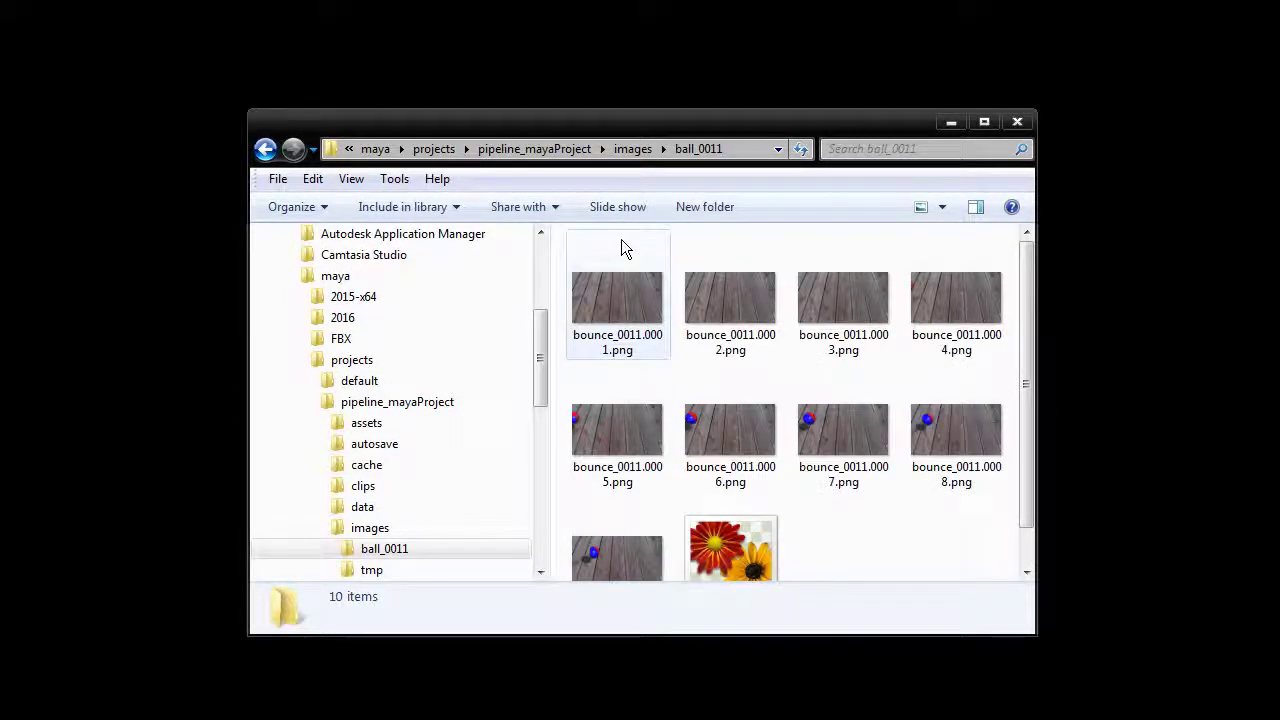
pyautogui.click(942, 207)
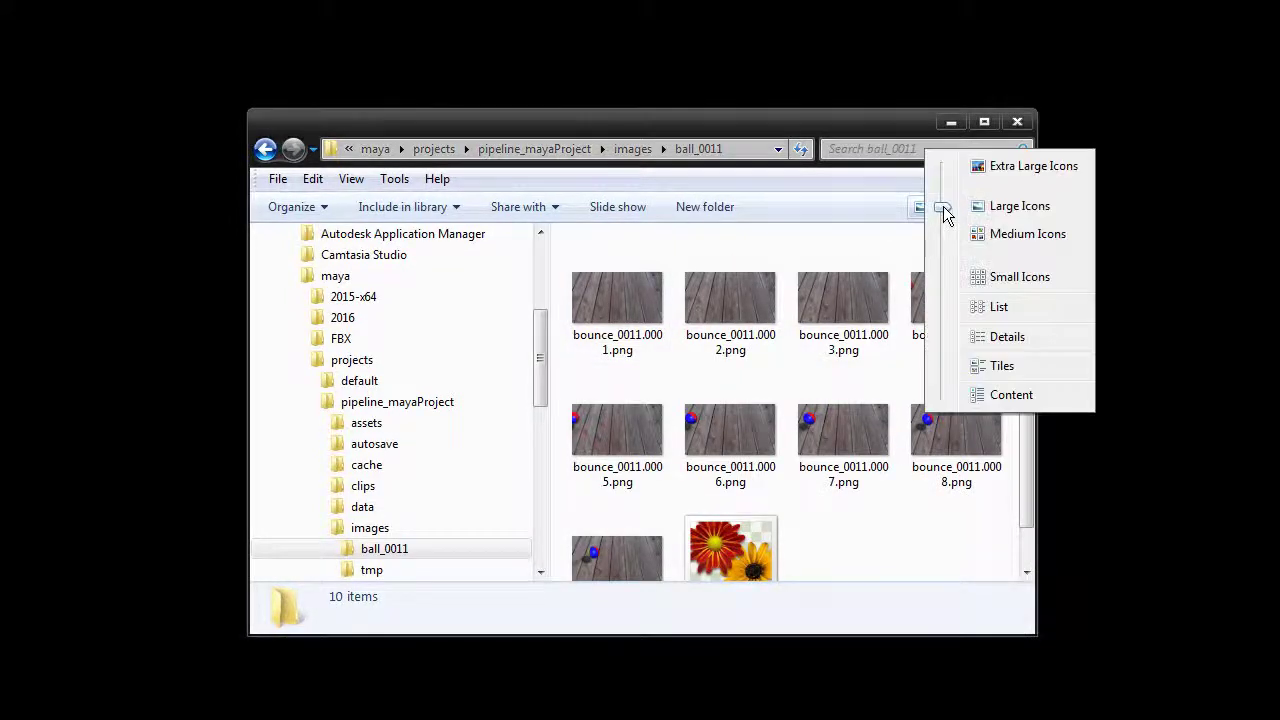
pyautogui.click(995, 168)
# Step: Preview the rendered frame bounce_0011.0010.png in Windows Photo Viewer and close the viewer
pyautogui.moveTo(1021, 262); pyautogui.dragTo(1050, 510)
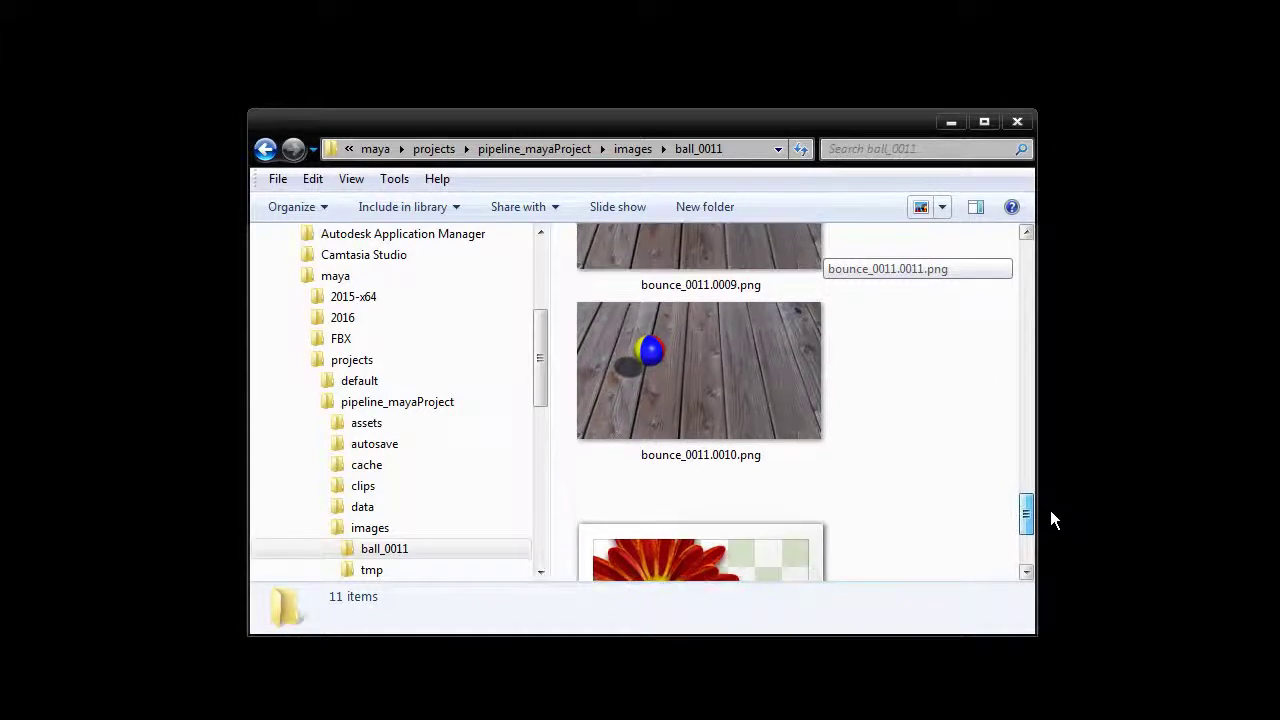
pyautogui.click(716, 363)
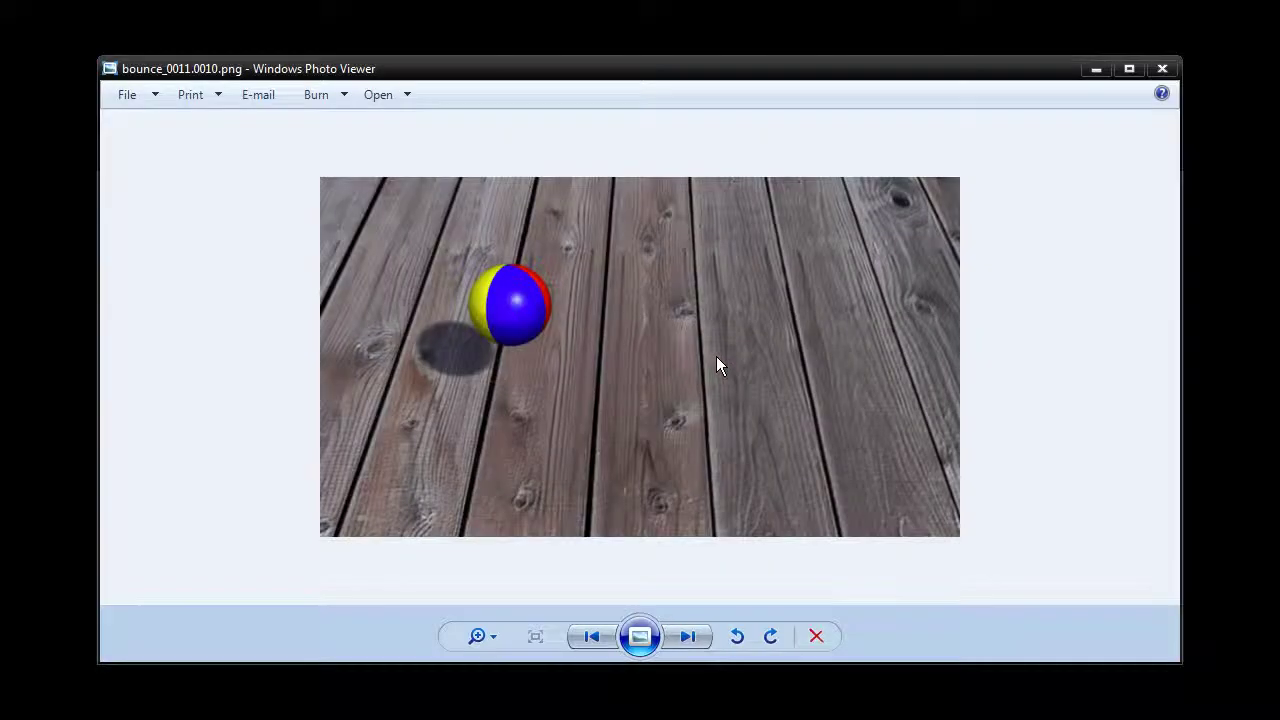
pyautogui.click(1163, 69)
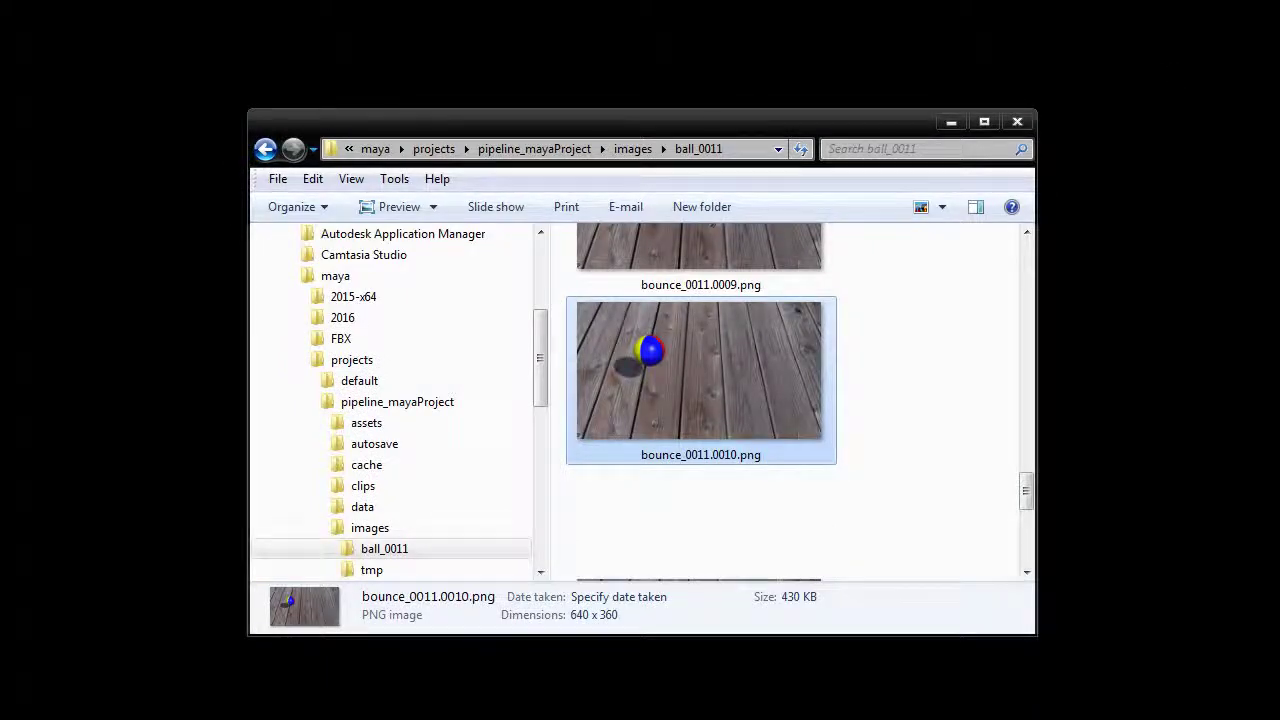
# Step: Return to Maya, close the Script Editor, and exit the program without saving the changes to the scene
pyautogui.hotkey('alt', 'Tab')
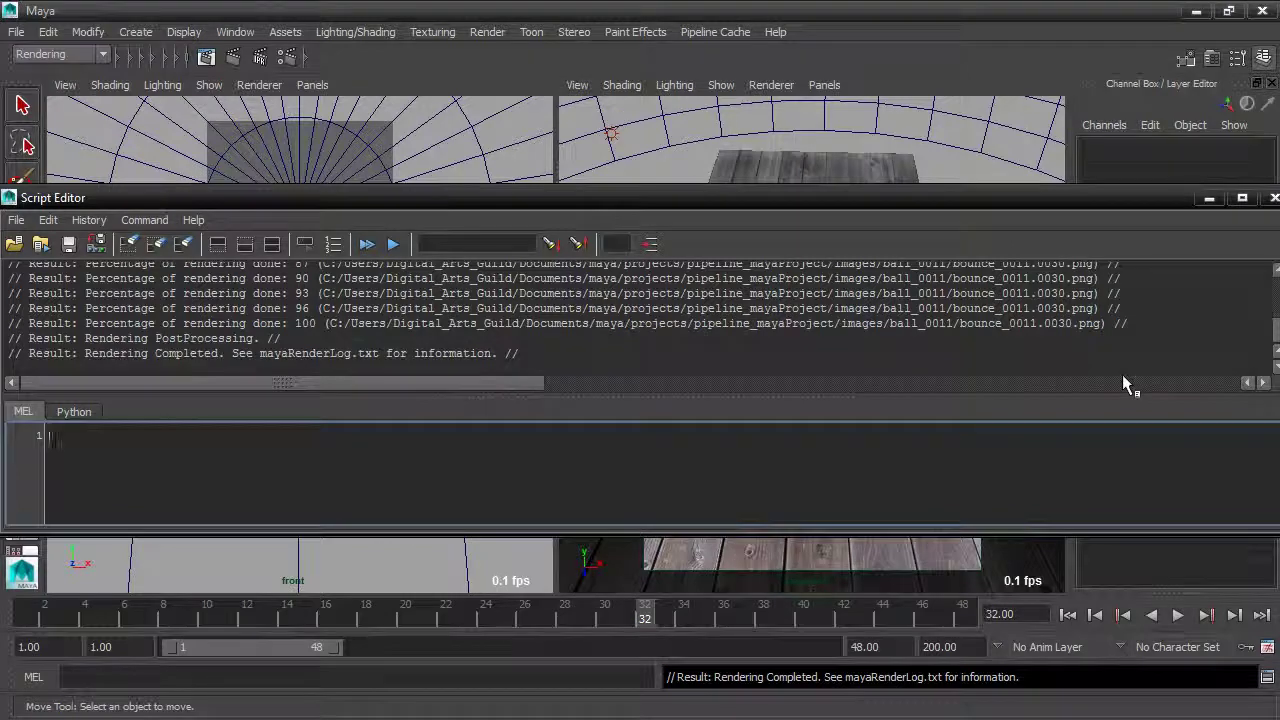
pyautogui.click(1274, 197)
pyautogui.click(16, 31)
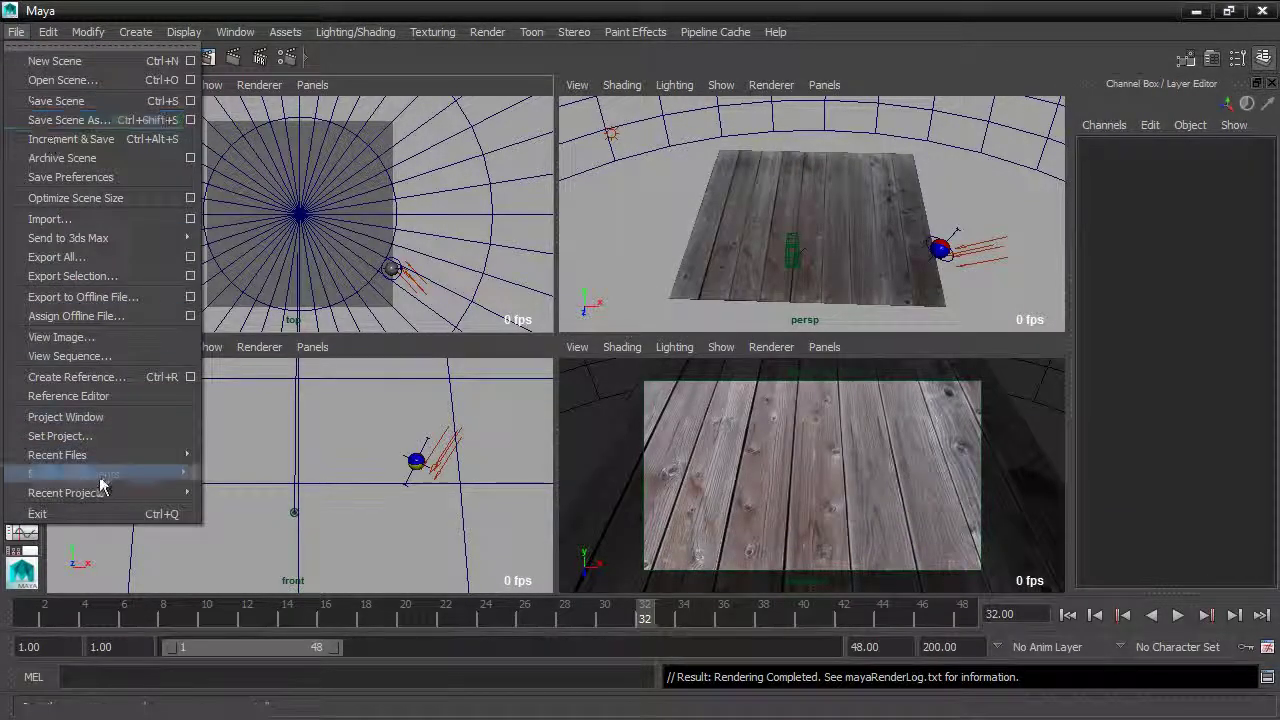
pyautogui.click(95, 513)
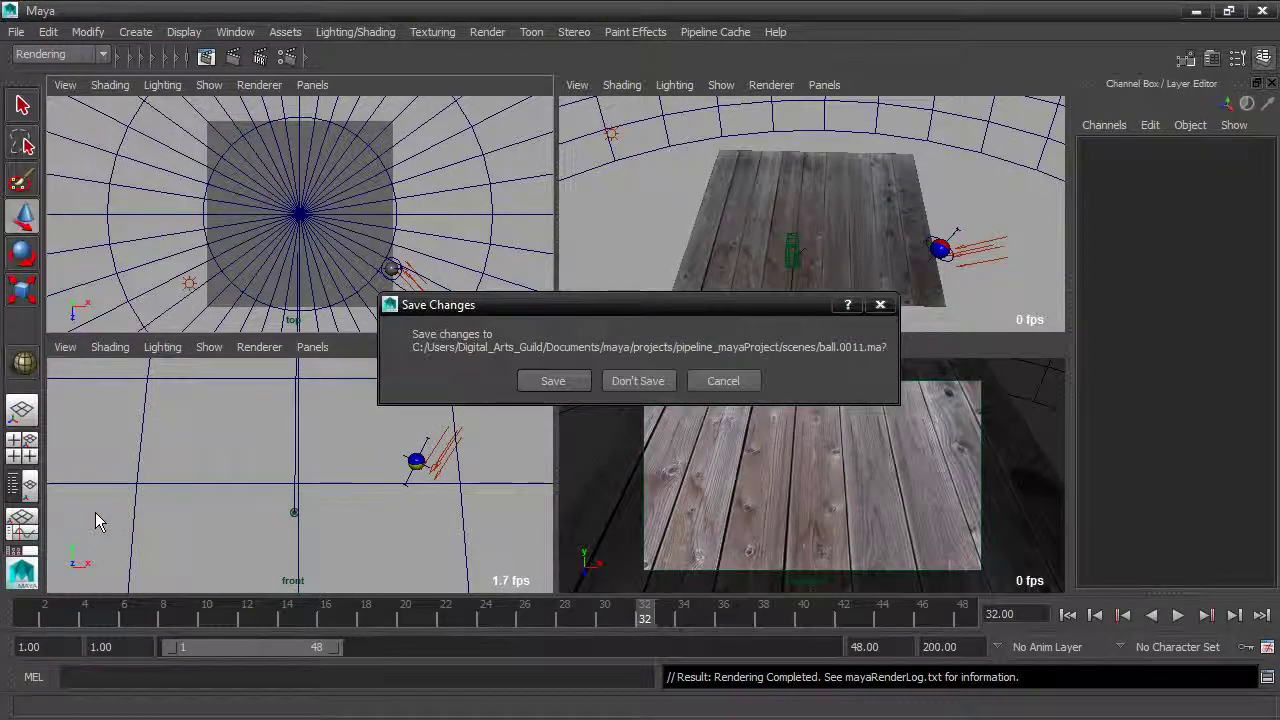
pyautogui.click(623, 382)
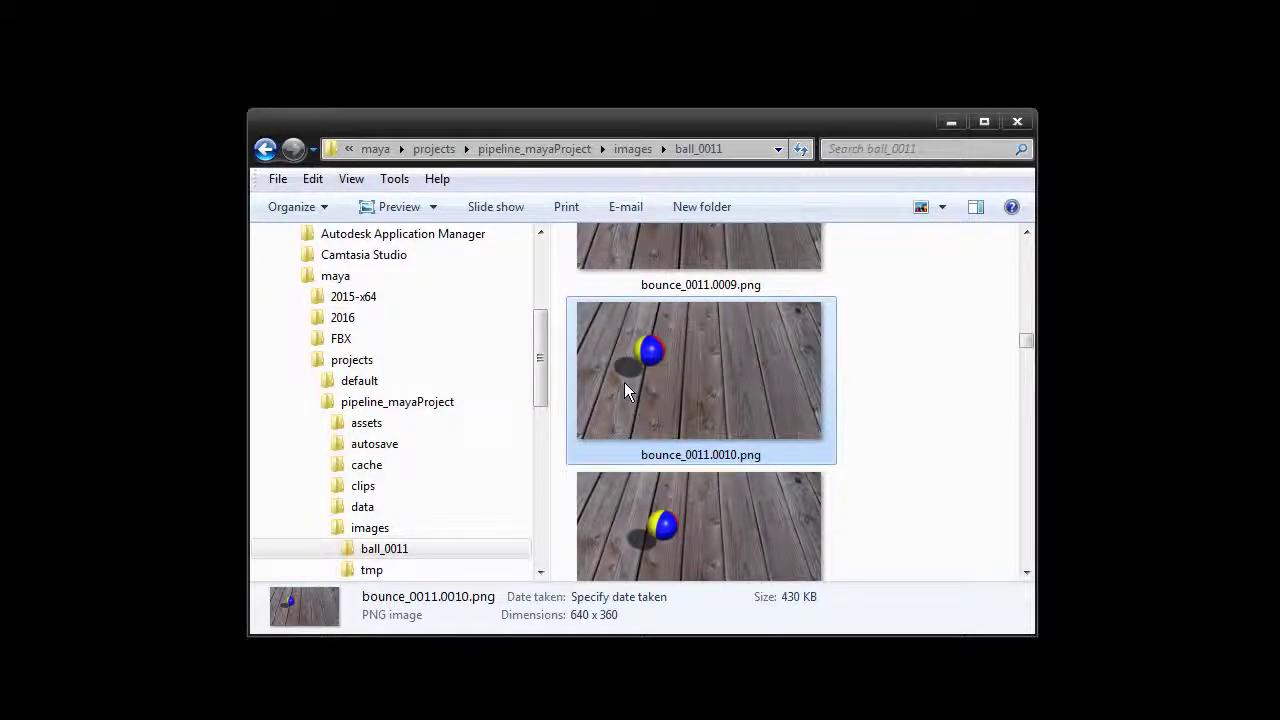
pyautogui.moveTo(1026, 343); pyautogui.dragTo(1025, 235)
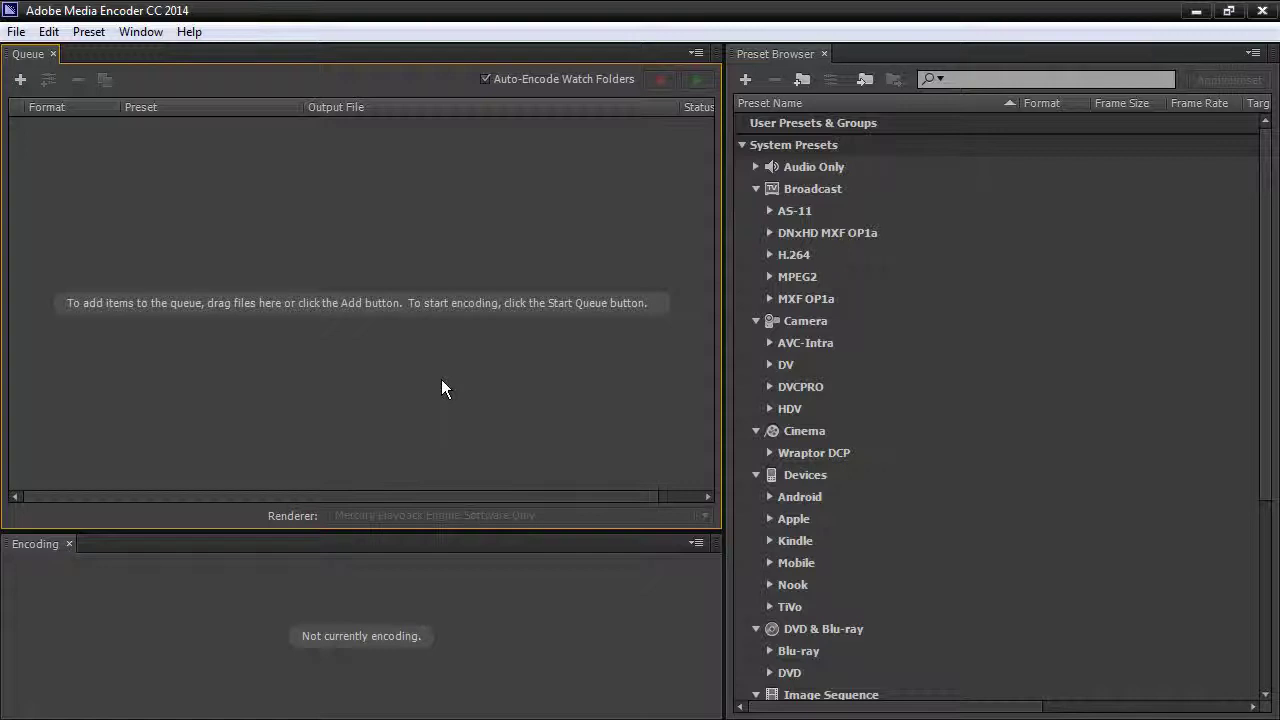
# Step: Switch to Adobe Media Encoder and add bounce_0011.0001.png from images\ball_0011 to the queue as a PNG file sequence
pyautogui.click(16, 32)
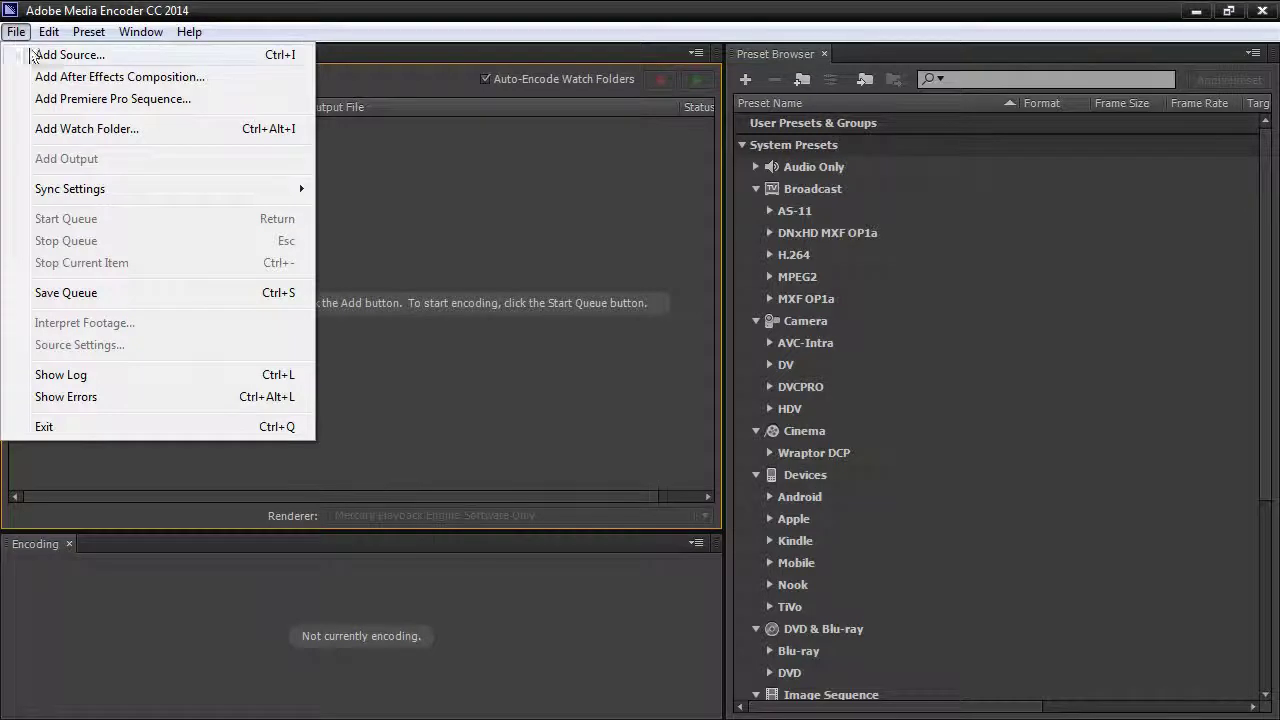
pyautogui.click(112, 56)
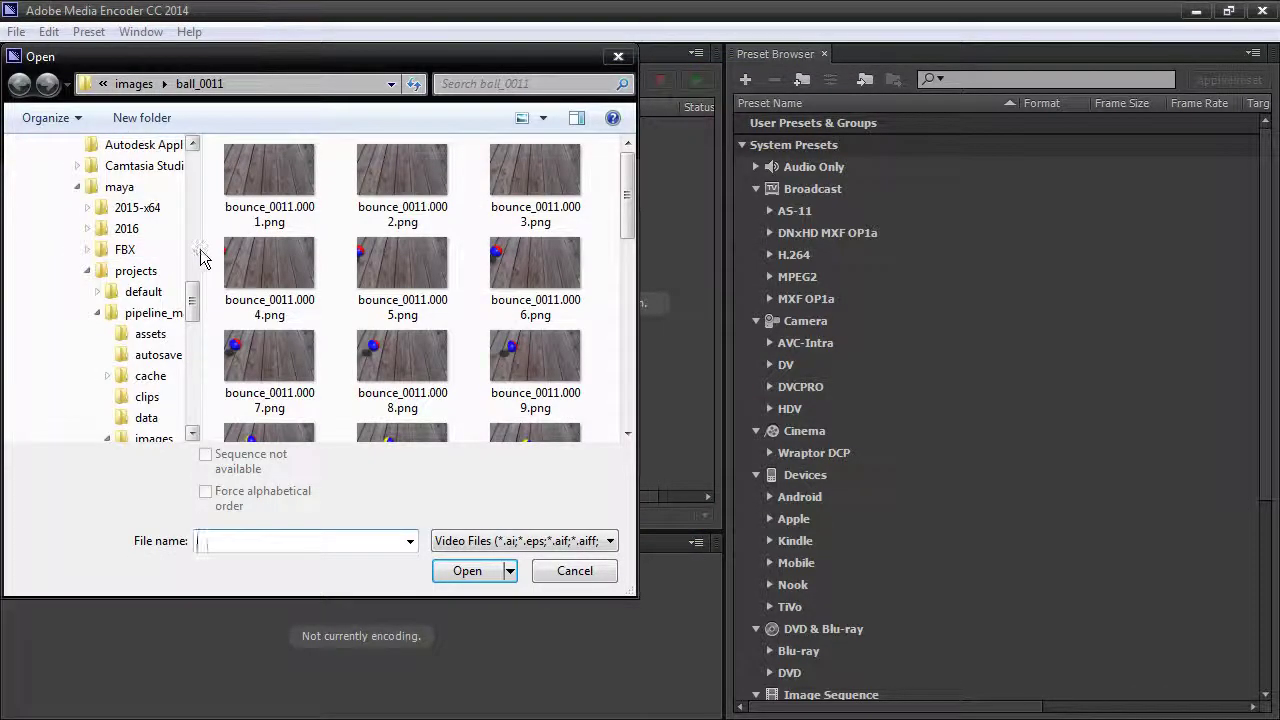
pyautogui.moveTo(202, 249); pyautogui.dragTo(252, 249)
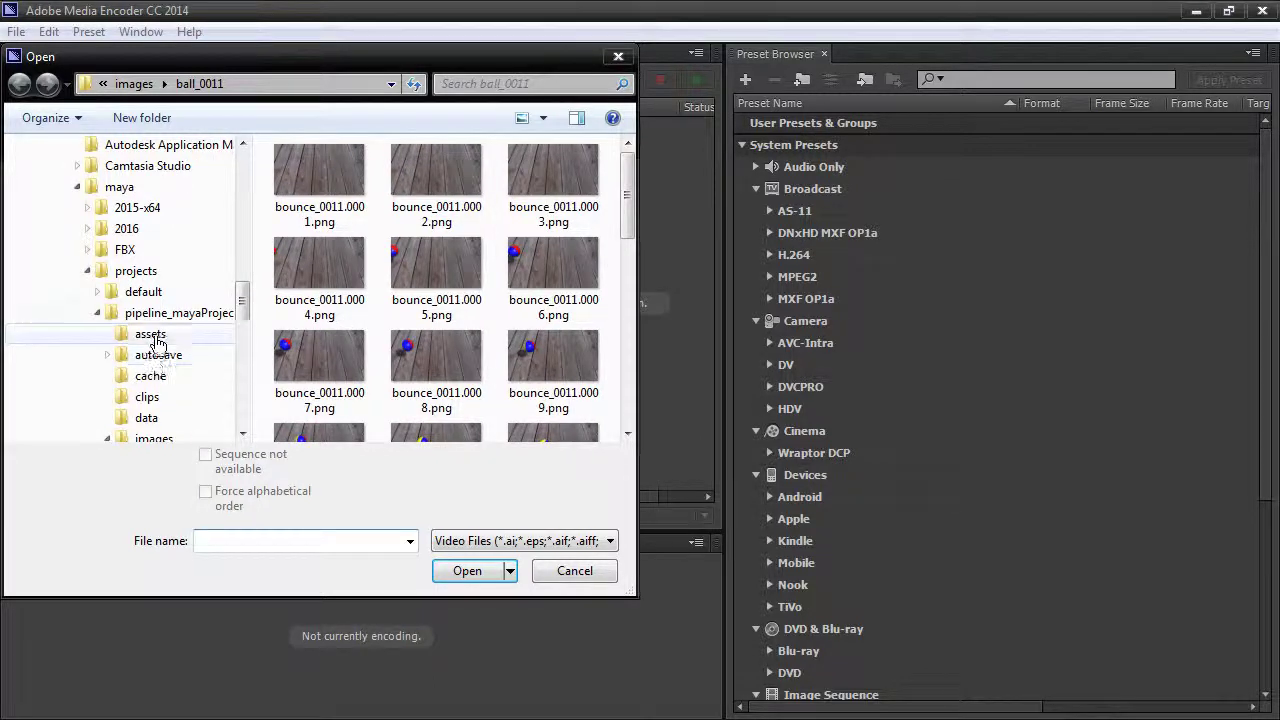
pyautogui.moveTo(251, 306); pyautogui.dragTo(247, 323)
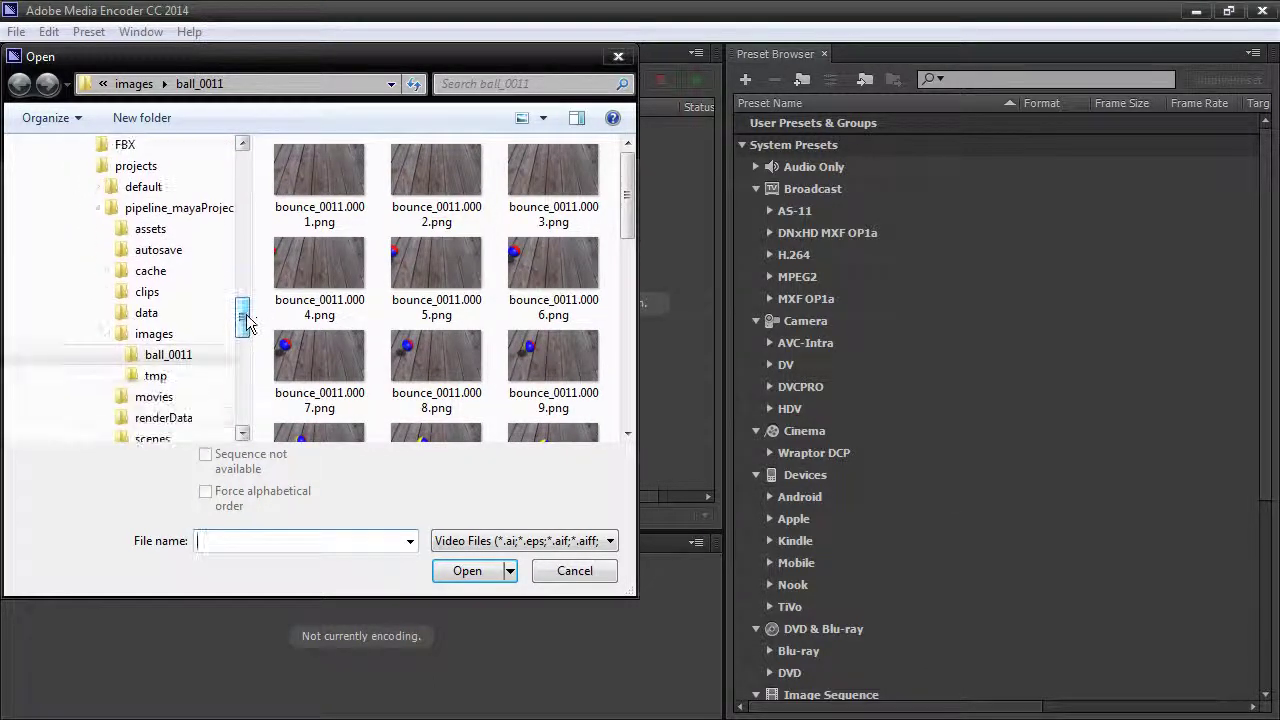
pyautogui.click(166, 358)
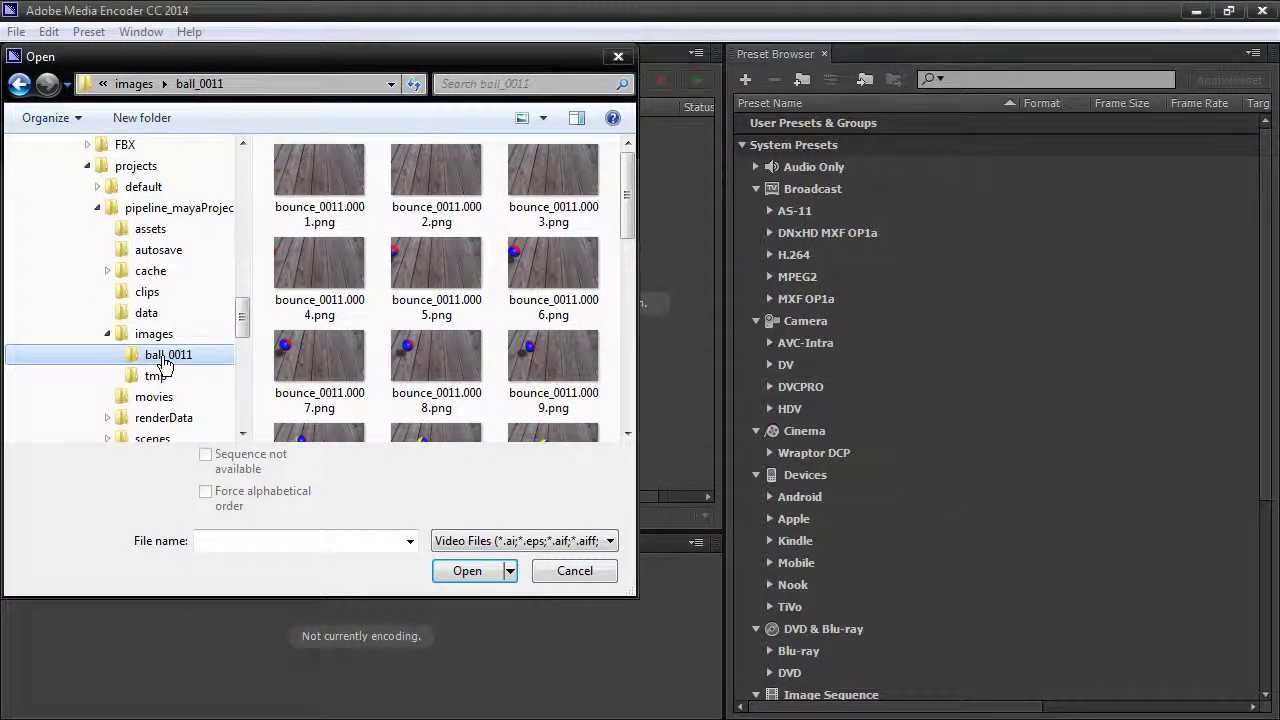
pyautogui.click(323, 183)
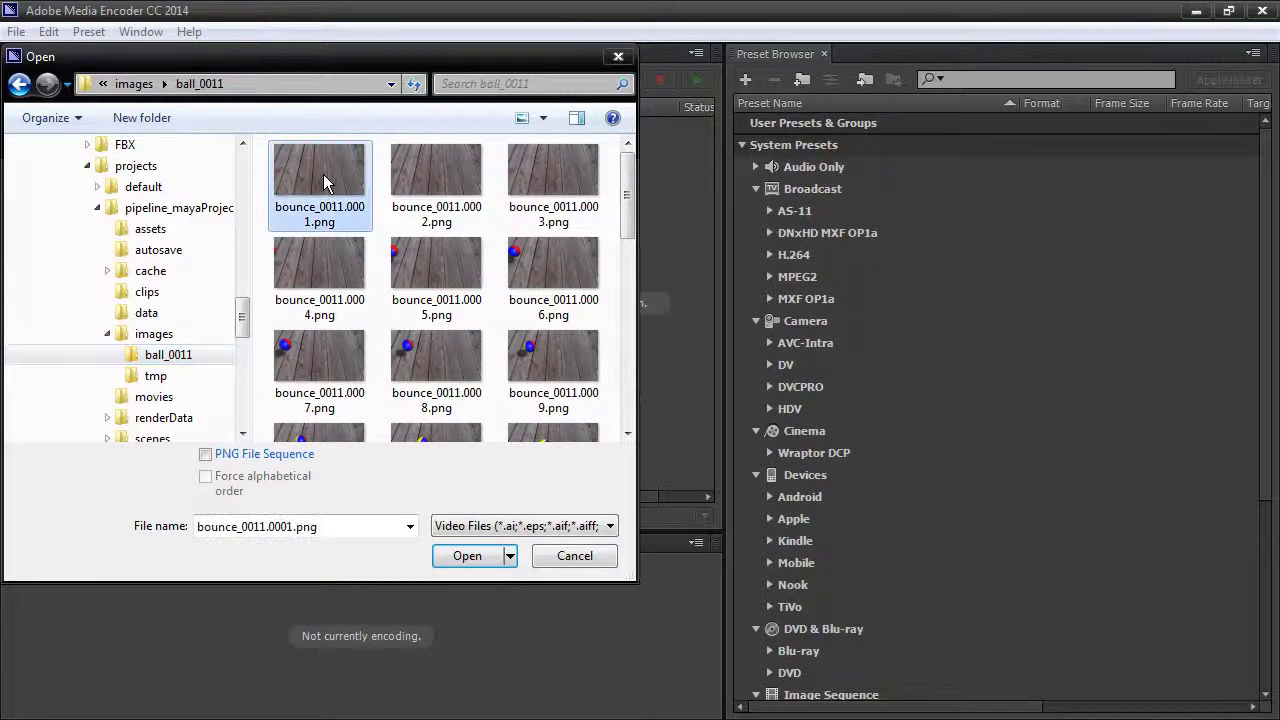
pyautogui.click(210, 456)
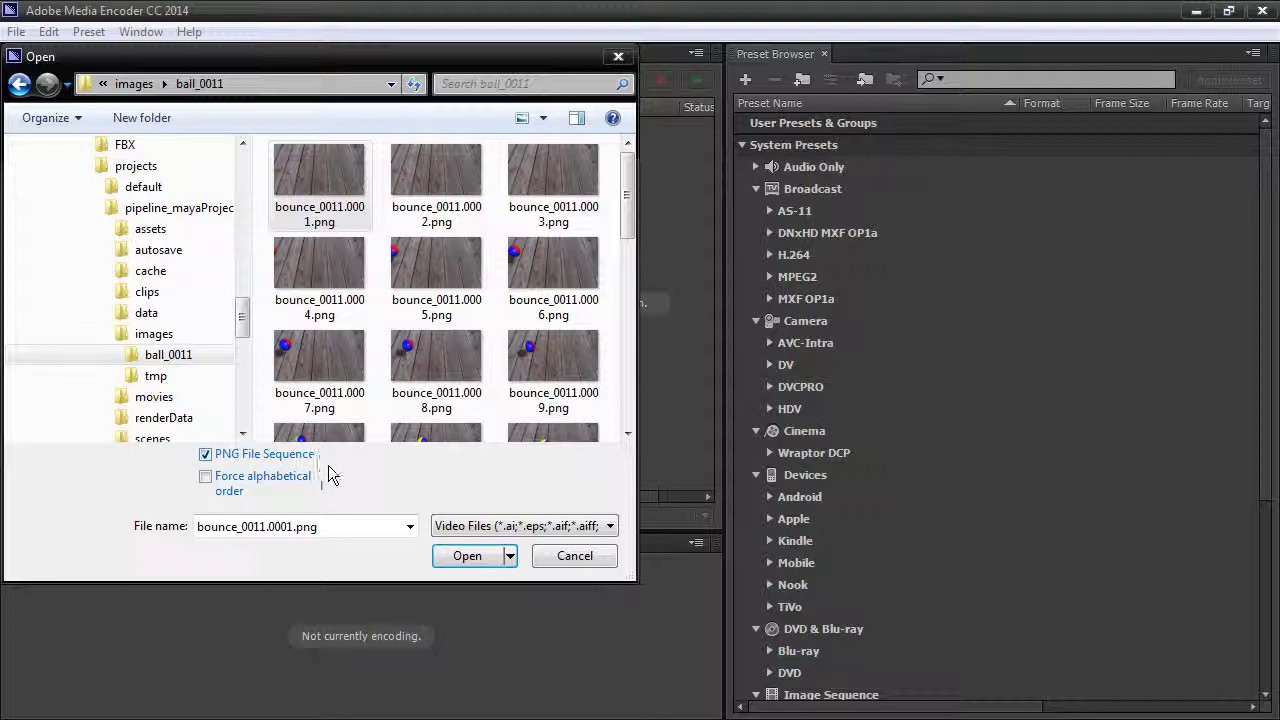
pyautogui.click(448, 556)
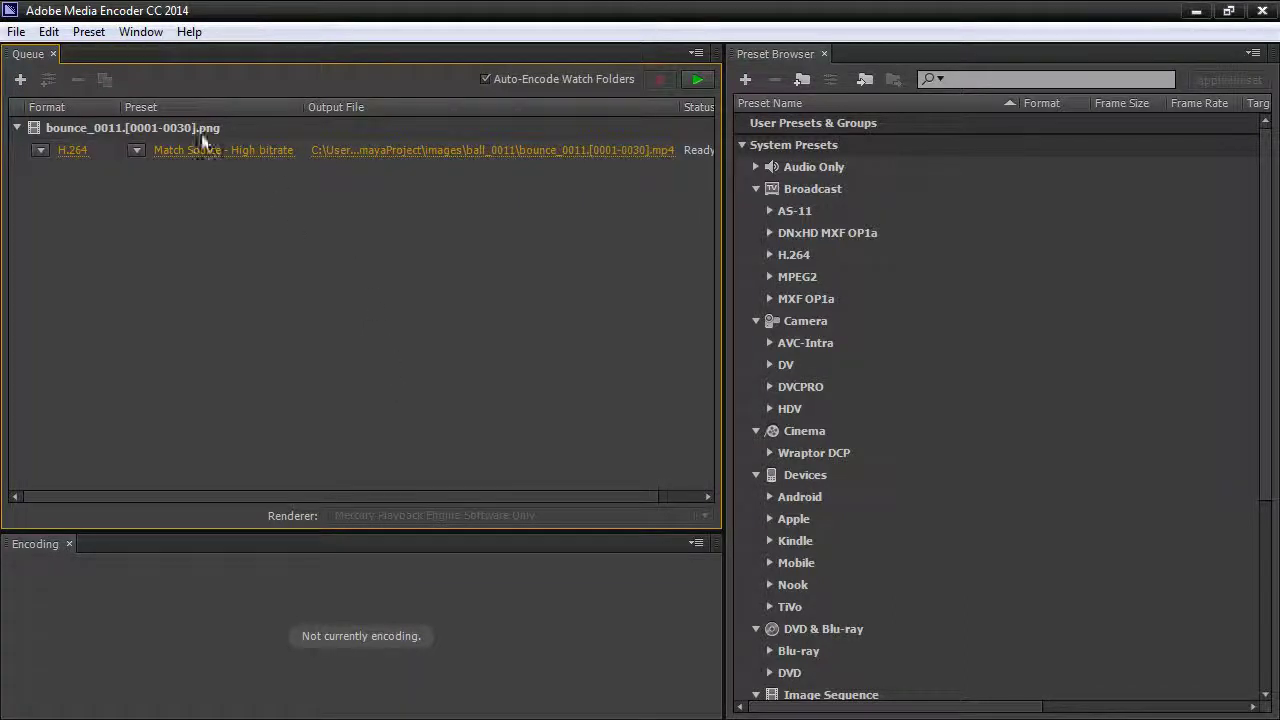
# Step: Interpret the queued PNG sequence's footage with an assumed frame rate of 24 fps
pyautogui.rightClick(238, 125)
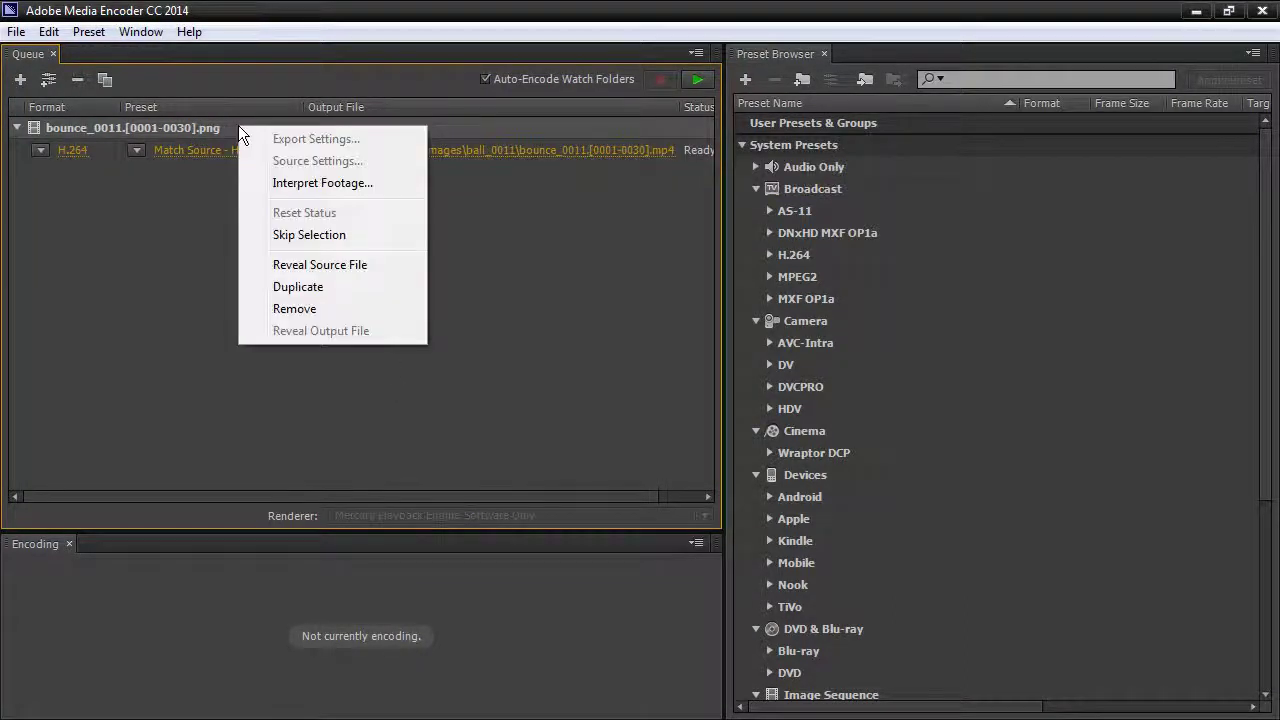
pyautogui.click(369, 183)
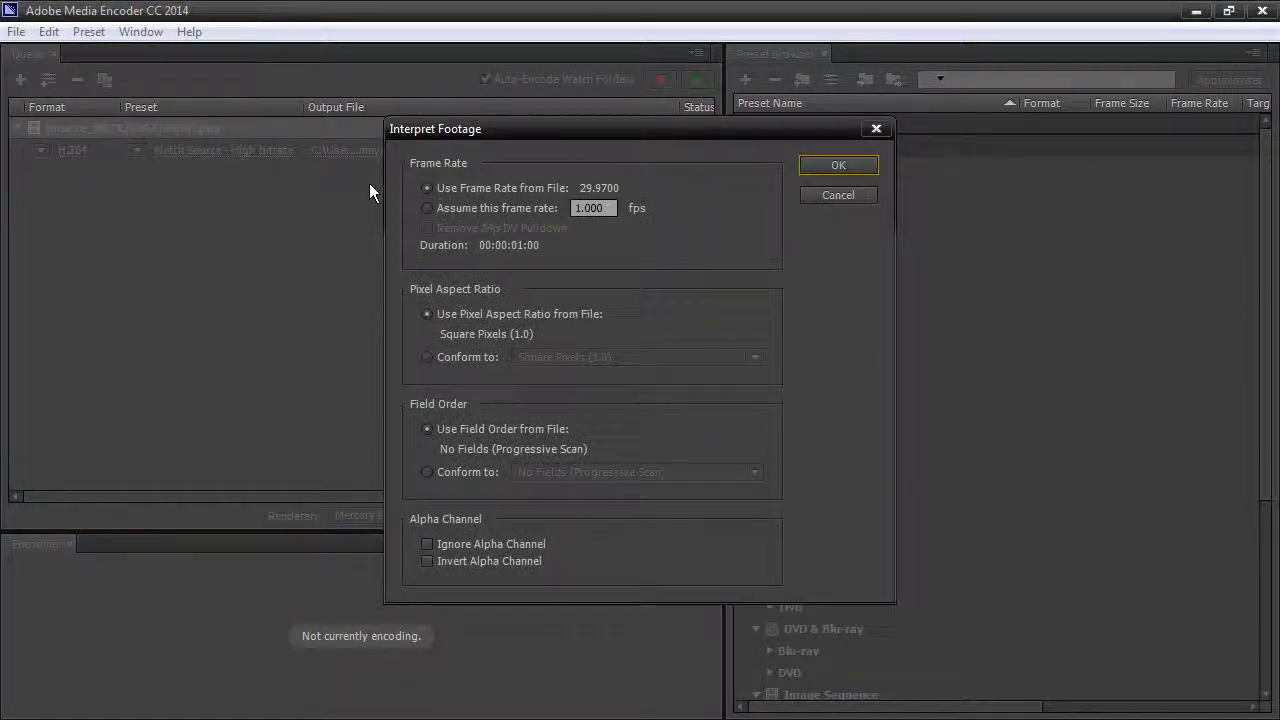
pyautogui.click(426, 208)
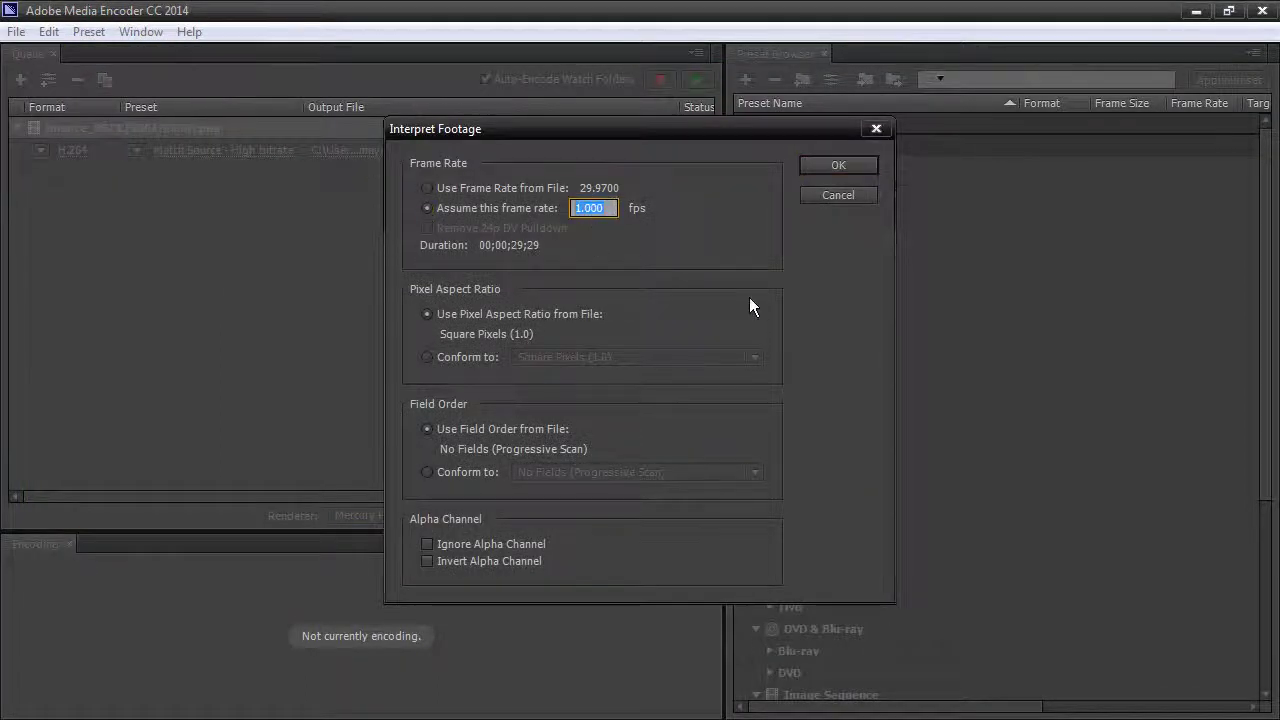
pyautogui.write('24')
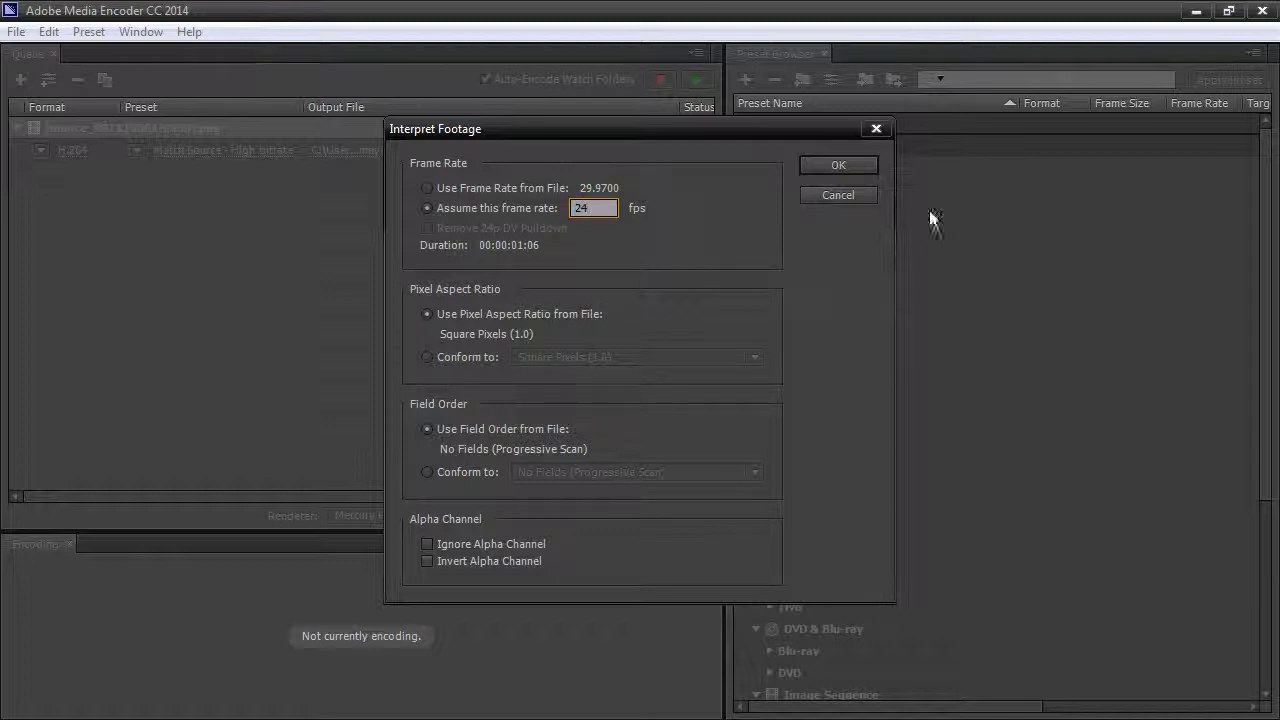
pyautogui.click(861, 166)
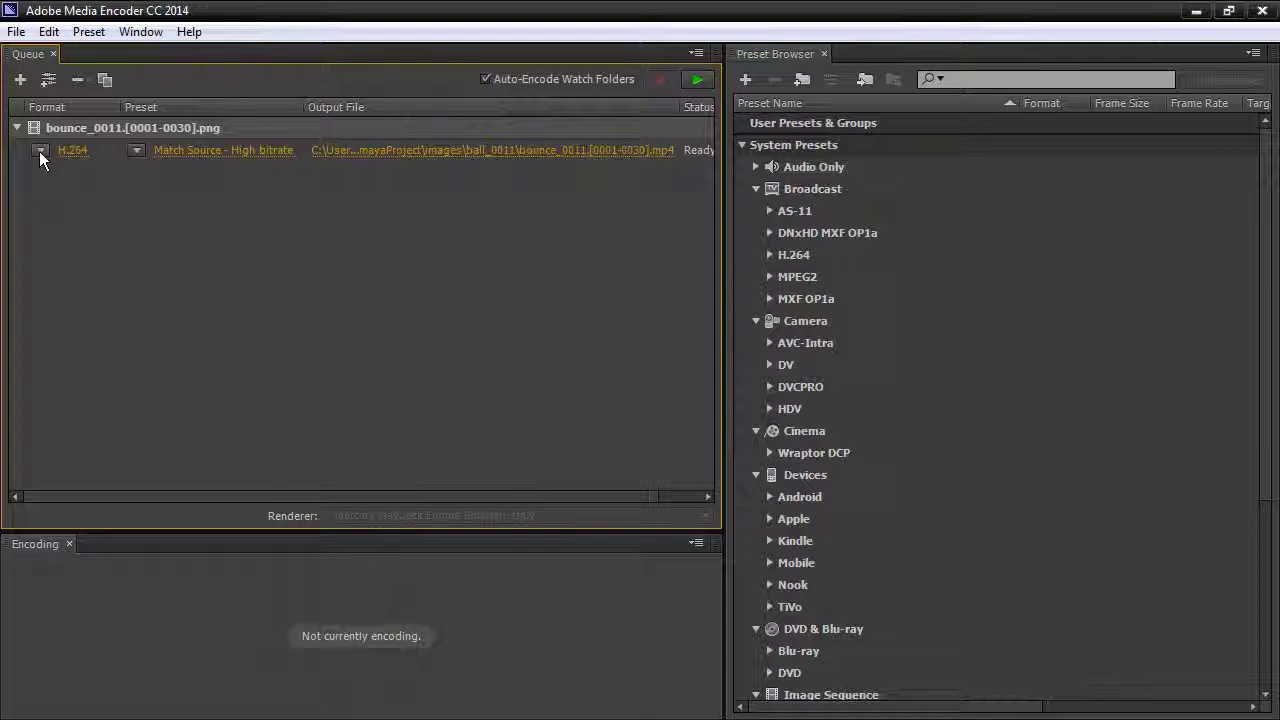
# Step: Set the queued sequence's output format to QuickTime and turn off Export Audio in its export settings
pyautogui.click(41, 152)
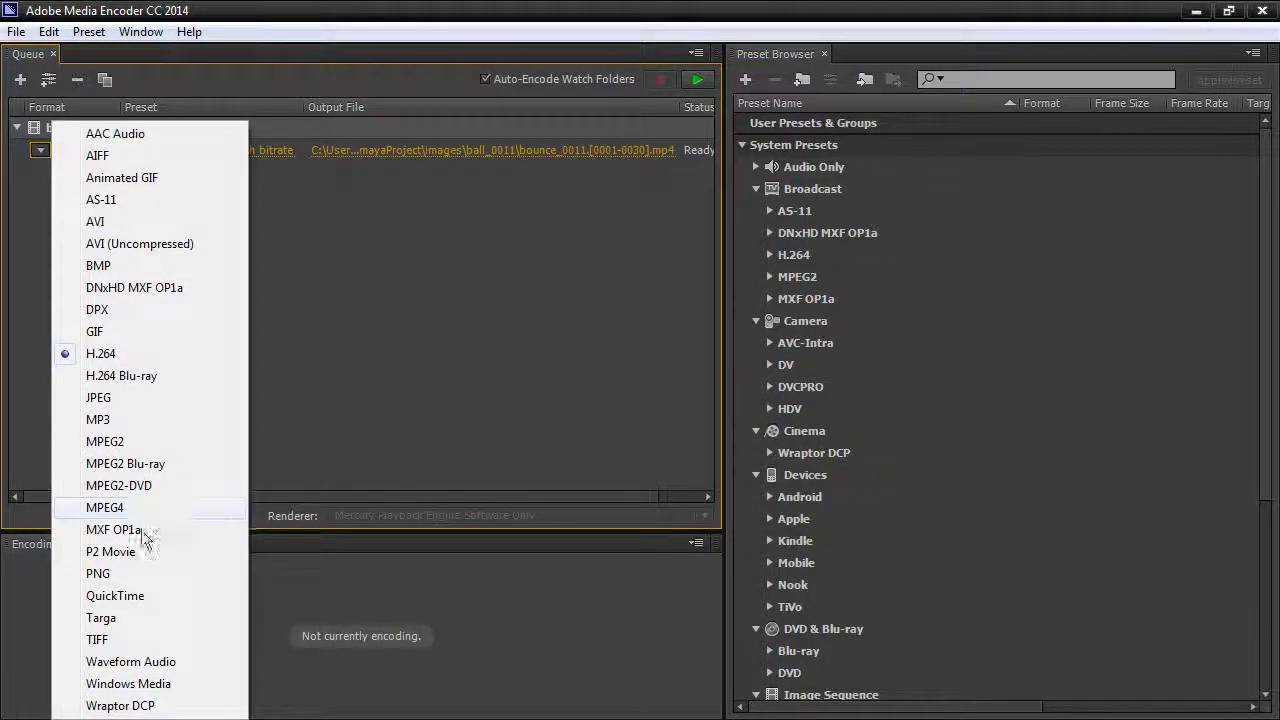
pyautogui.click(195, 597)
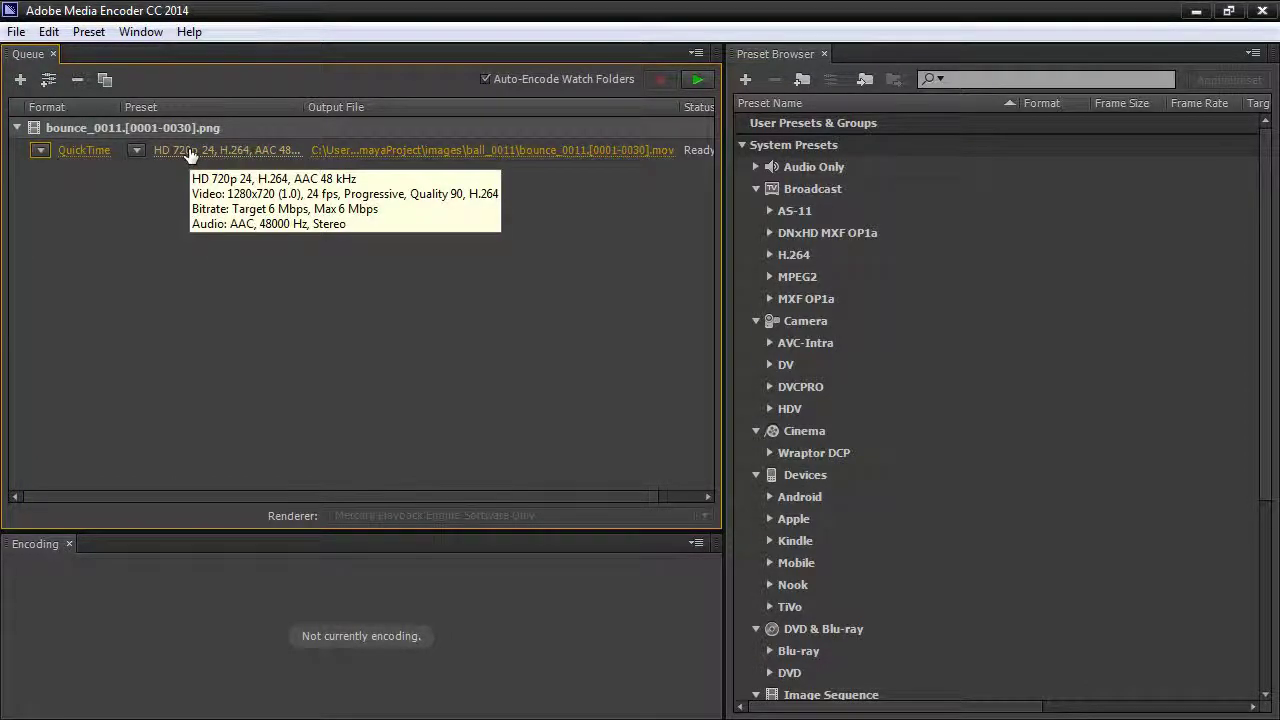
pyautogui.click(190, 150)
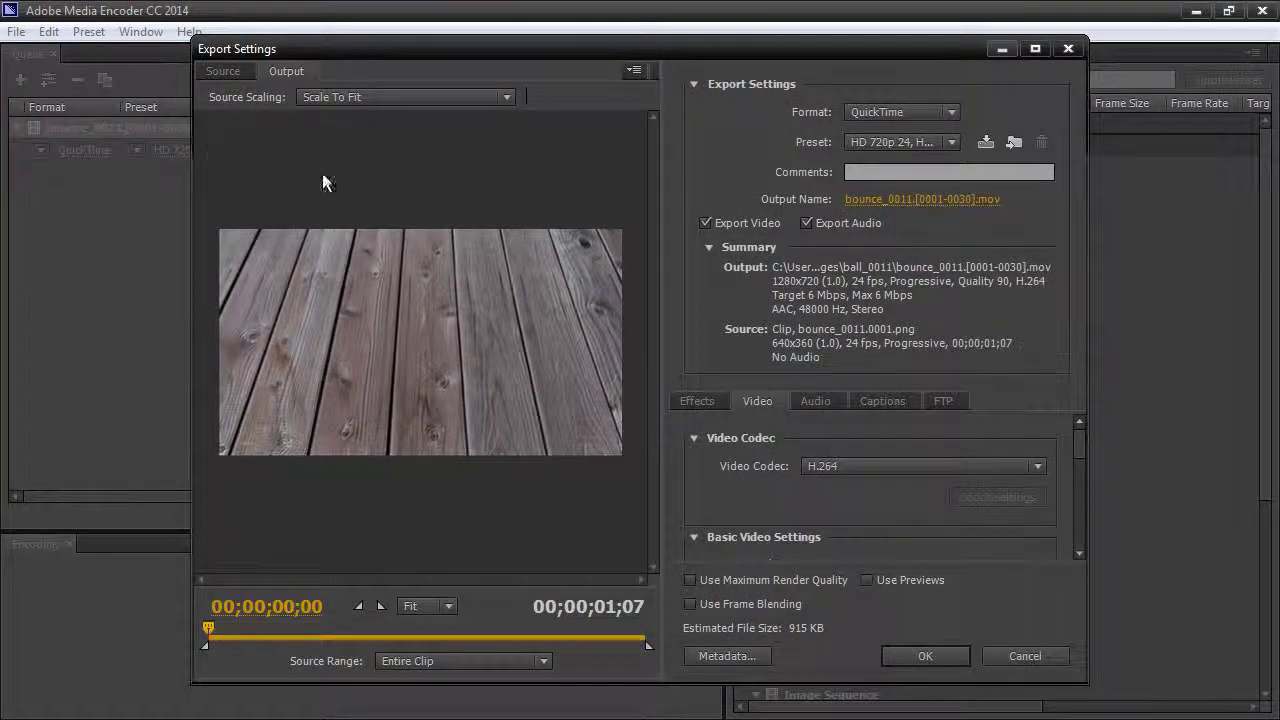
pyautogui.click(805, 224)
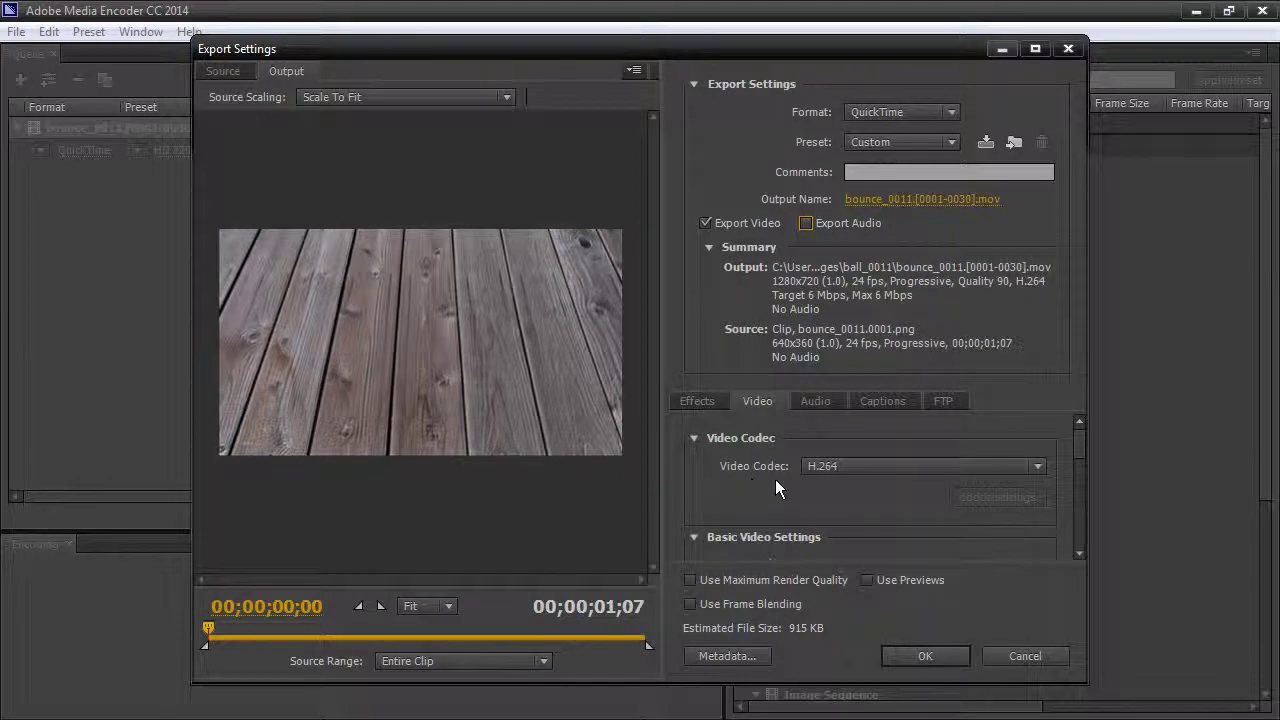
# Step: Set the QuickTime export's video codec to Animation and raise its quality to 100
pyautogui.click(841, 467)
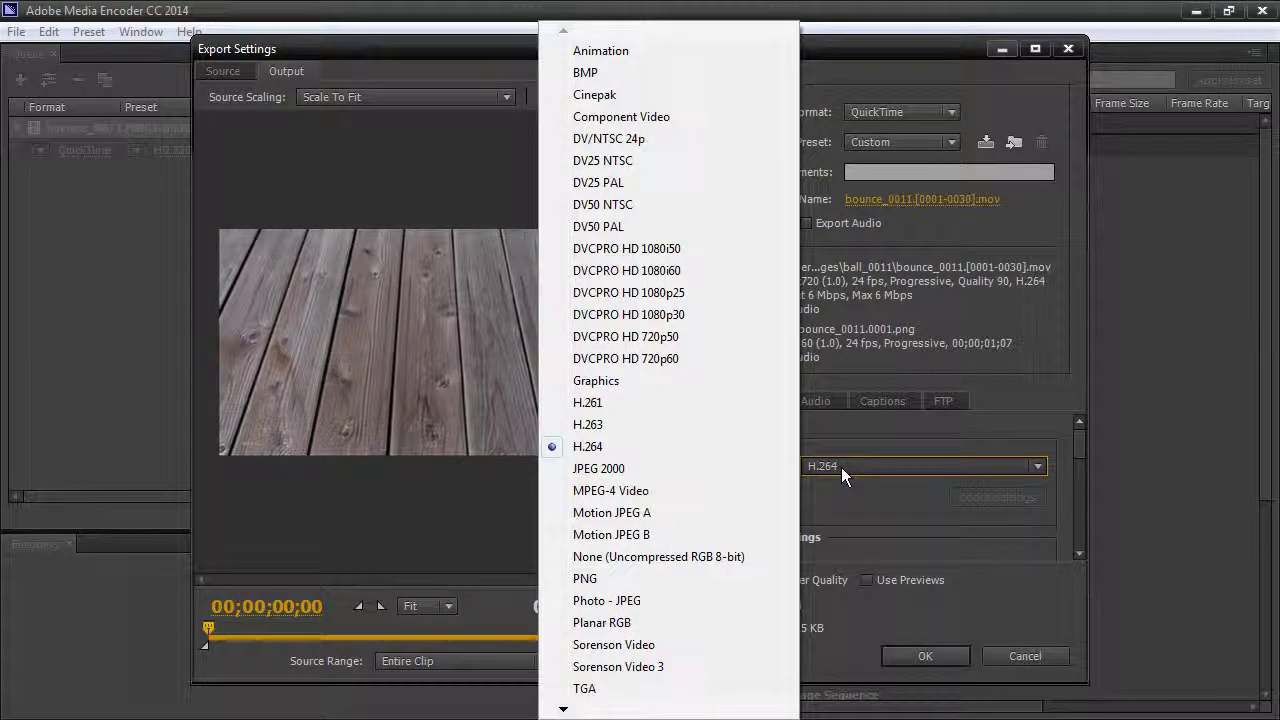
pyautogui.click(602, 52)
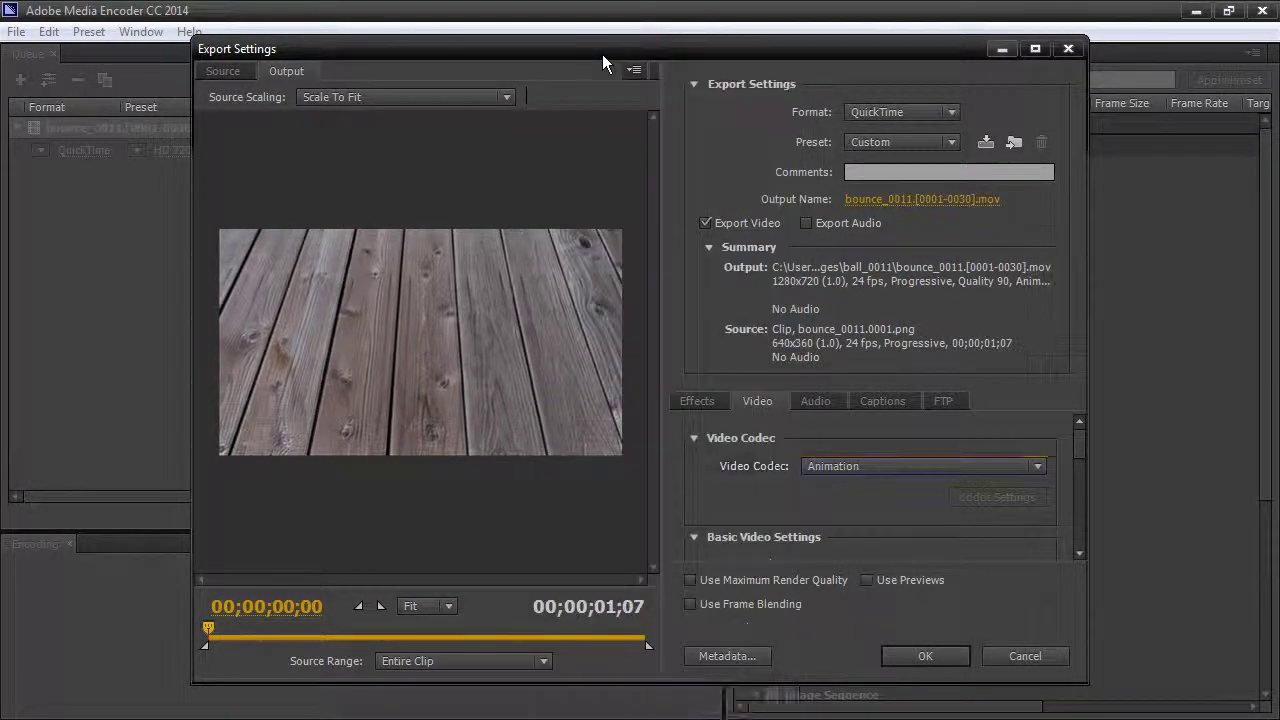
pyautogui.moveTo(1080, 436); pyautogui.dragTo(1079, 468)
pyautogui.moveTo(971, 446); pyautogui.dragTo(1030, 446)
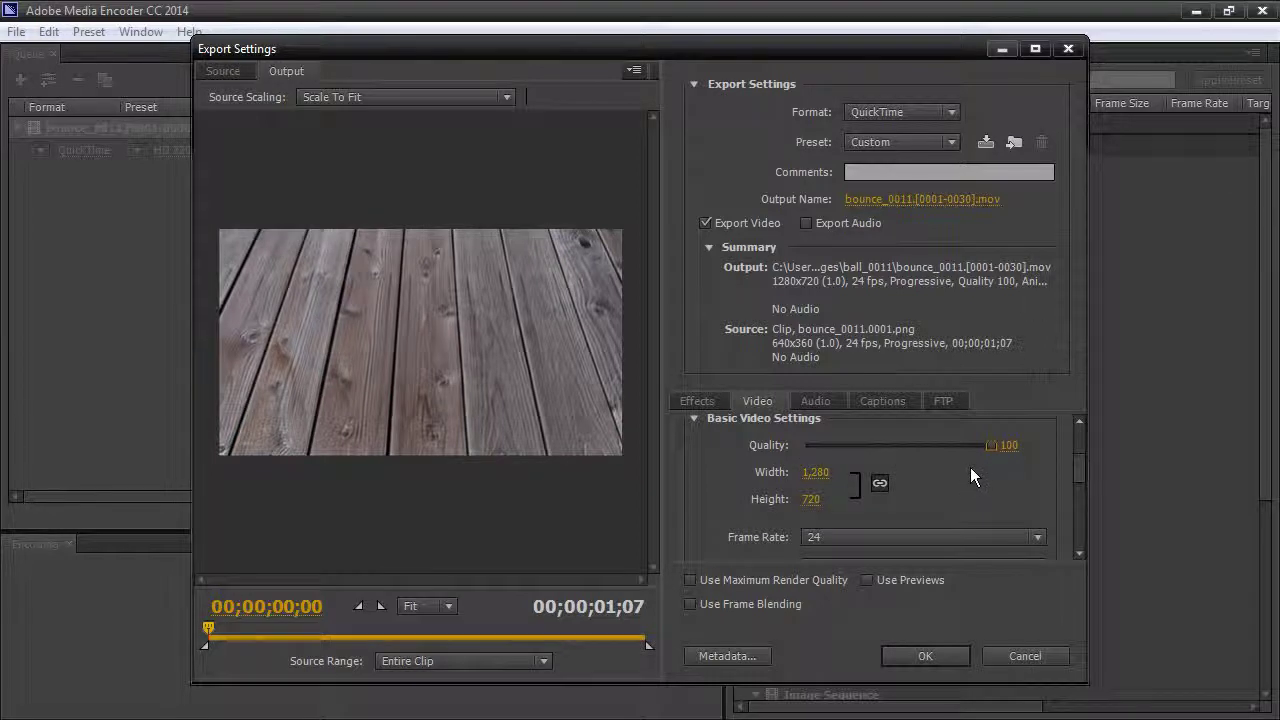
# Step: Set the output video width to 640 with the height scaling proportionally
pyautogui.click(815, 472)
pyautogui.write('0')
pyautogui.press('Return')
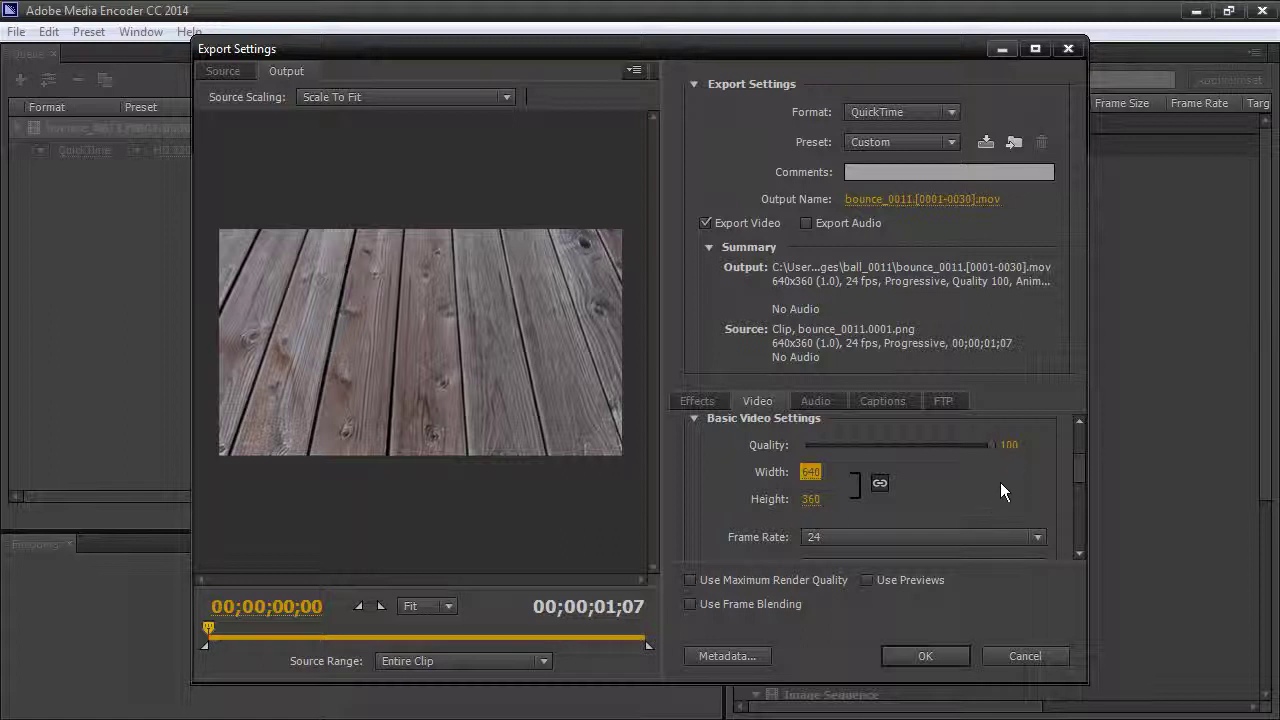
# Step: Set the advanced video settings to place a key frame every 1 frame
pyautogui.moveTo(1080, 452); pyautogui.dragTo(1079, 468)
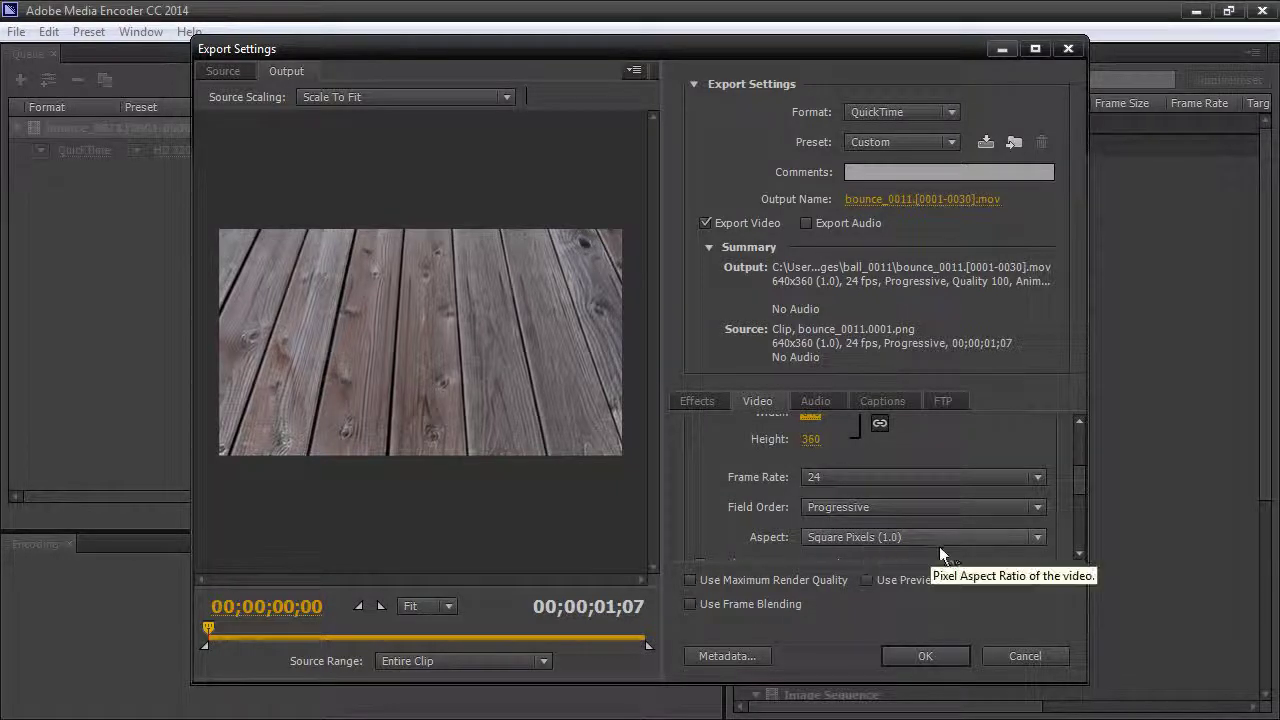
pyautogui.moveTo(1078, 476); pyautogui.dragTo(1081, 514)
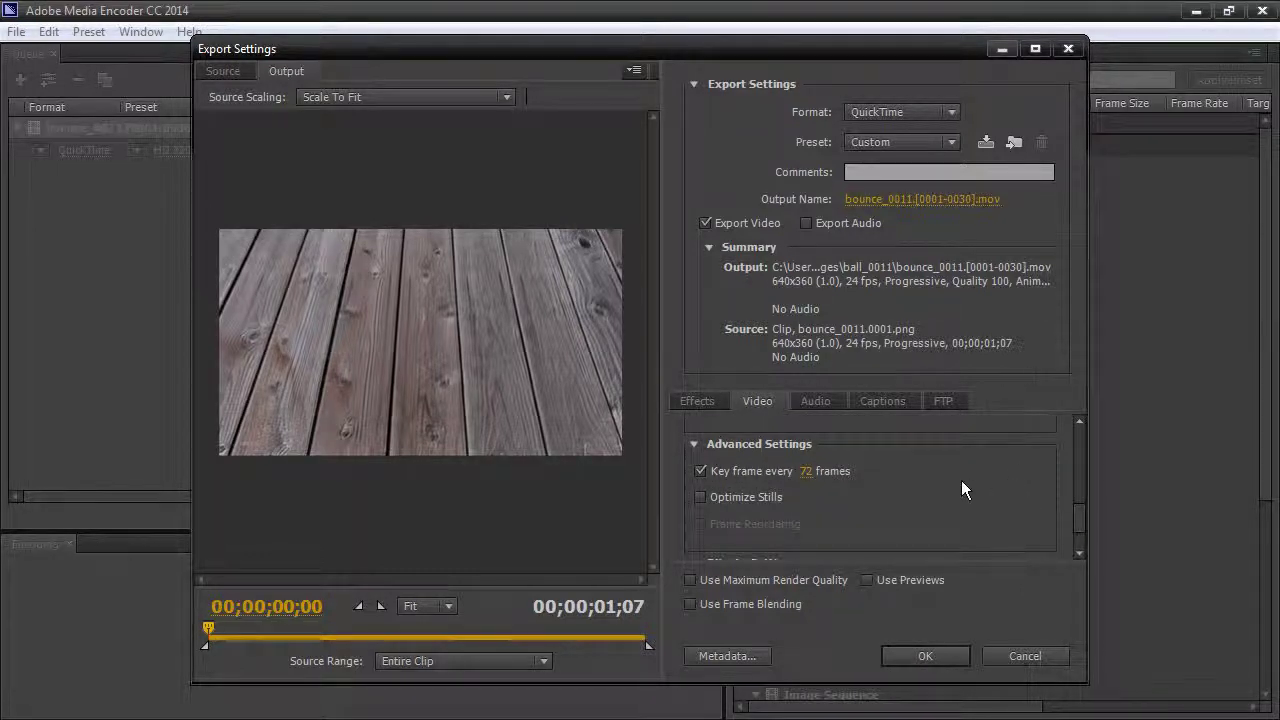
pyautogui.click(806, 471)
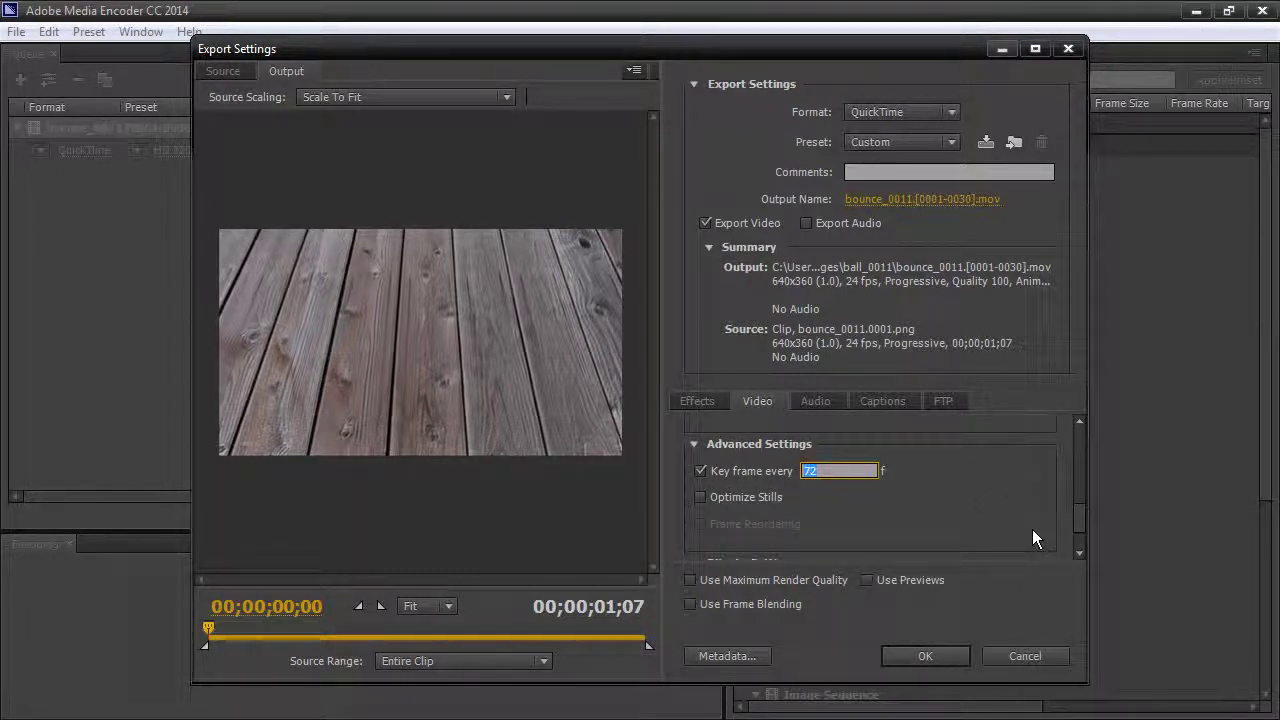
pyautogui.write('1')
pyautogui.press('Return')
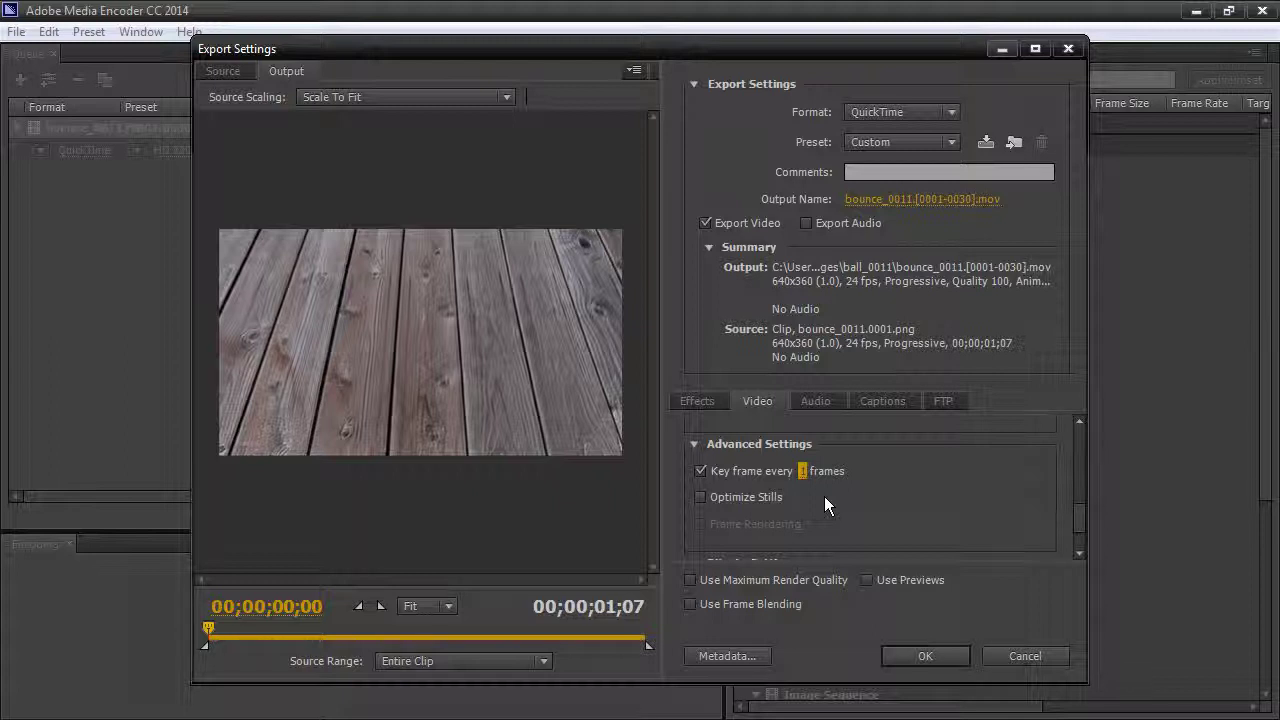
# Step: Change the output location to the movies folder of pipeline_mayaProject, keeping the file name bounce_0011.[0001-0030].mov
pyautogui.click(940, 199)
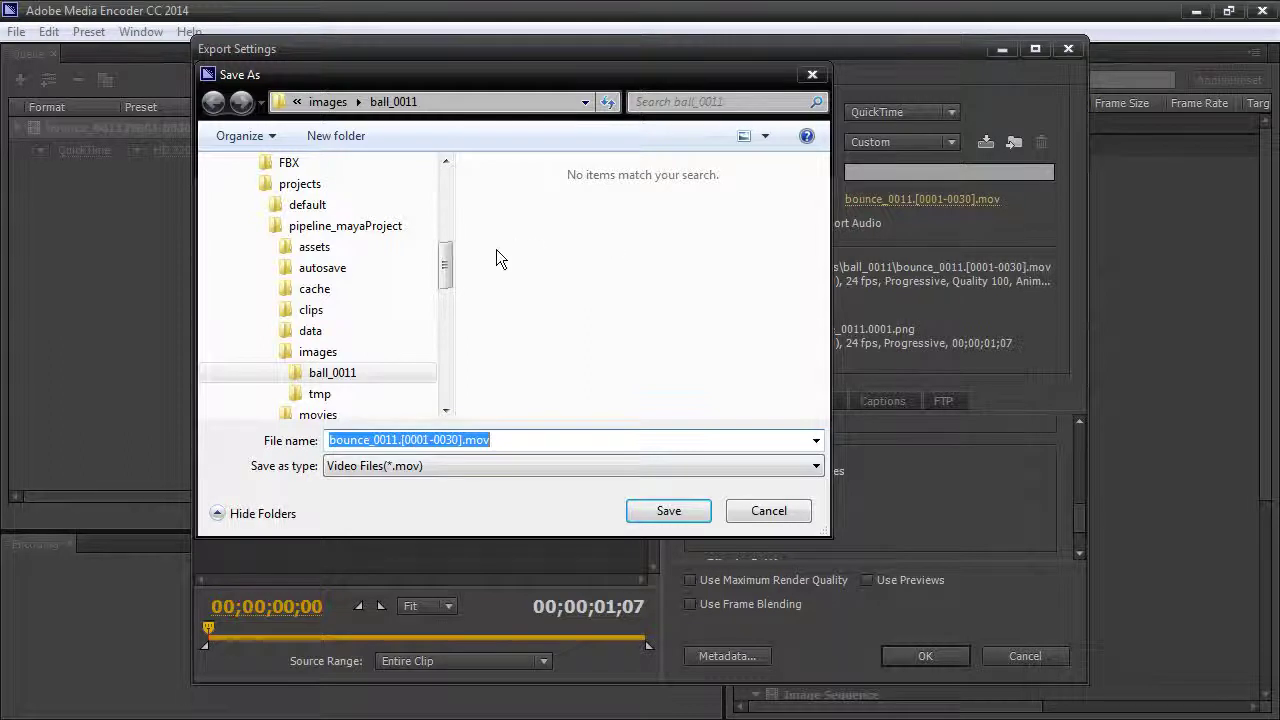
pyautogui.moveTo(448, 262); pyautogui.dragTo(449, 271)
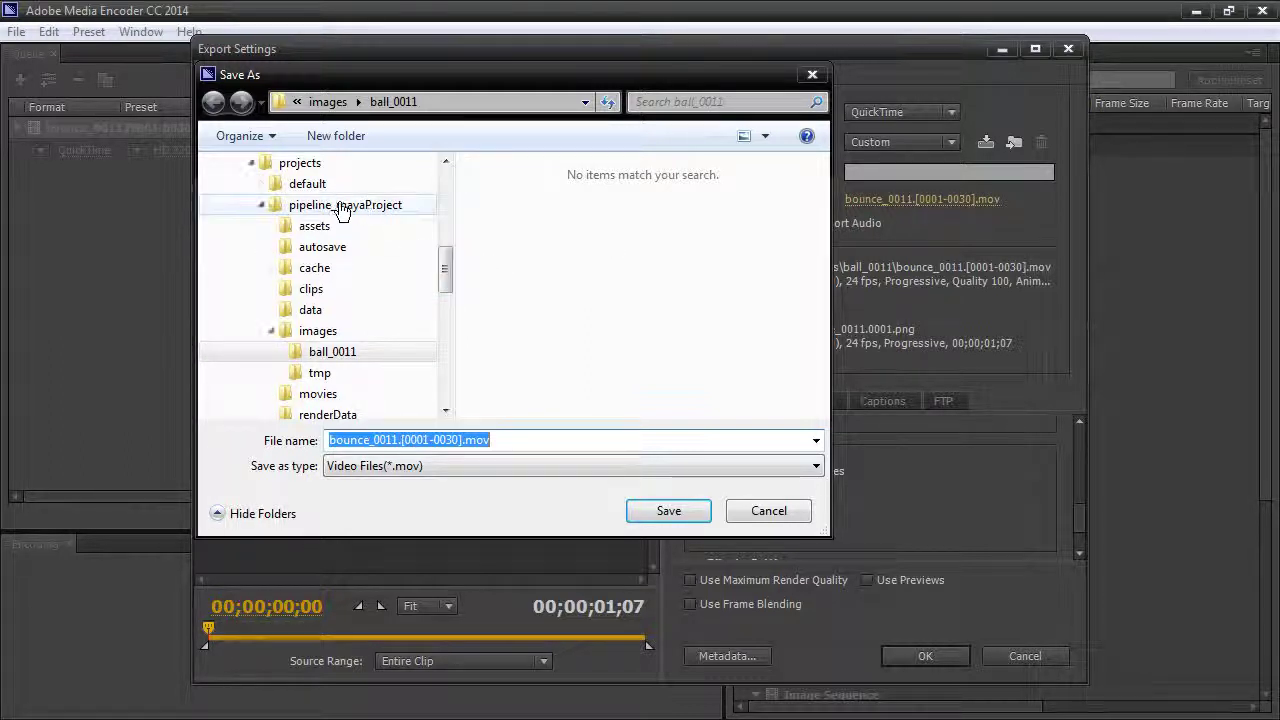
pyautogui.click(316, 395)
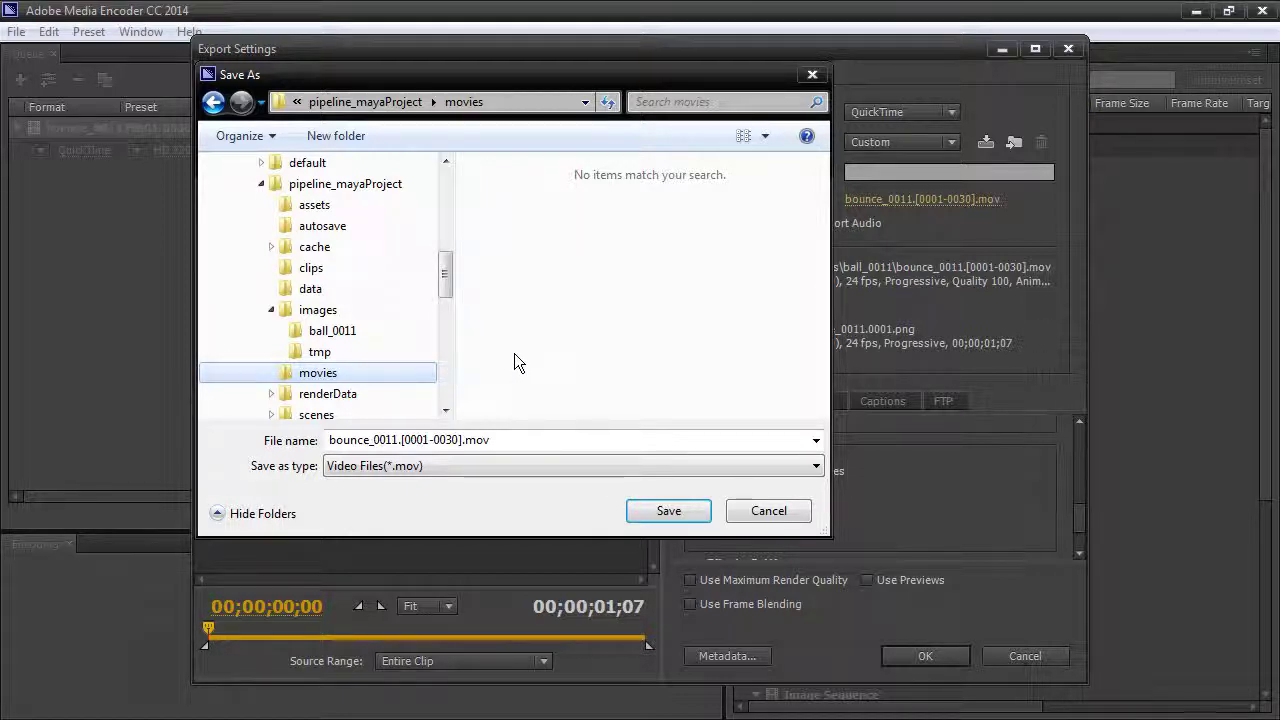
pyautogui.click(665, 511)
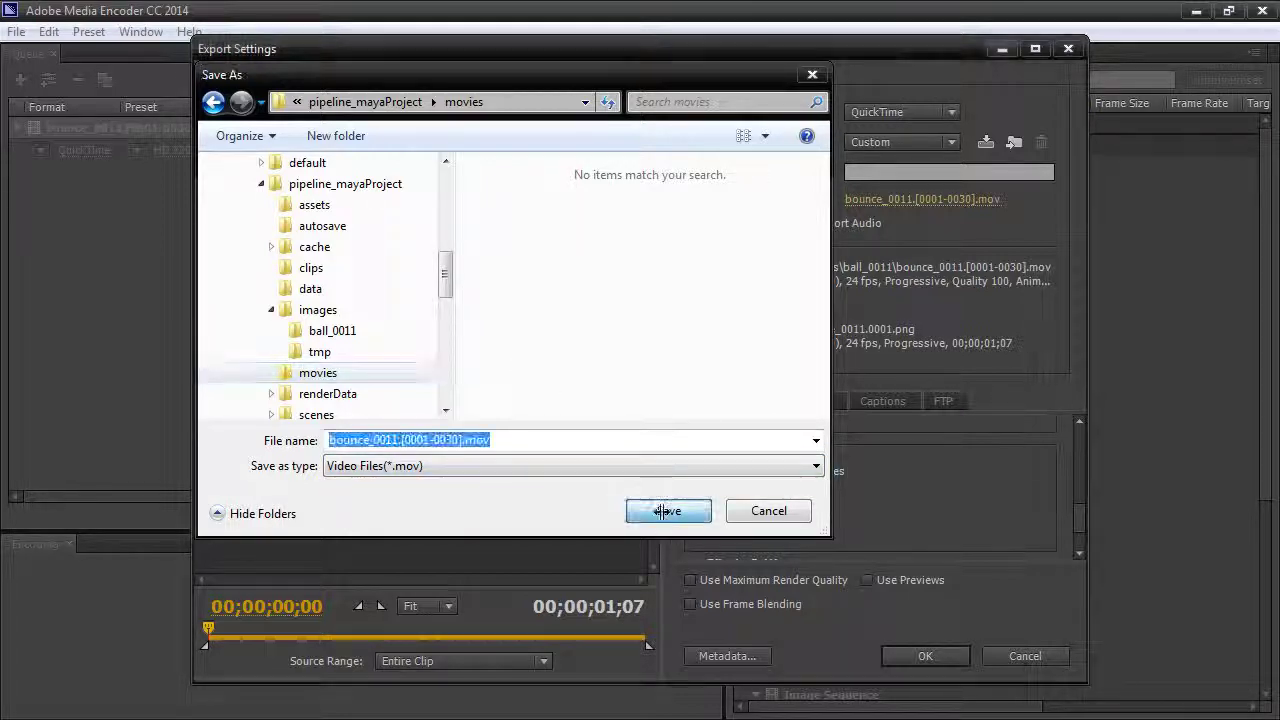
# Step: Accept the export settings, run the queue to encode the QuickTime movie, and minimize the encoder
pyautogui.click(936, 658)
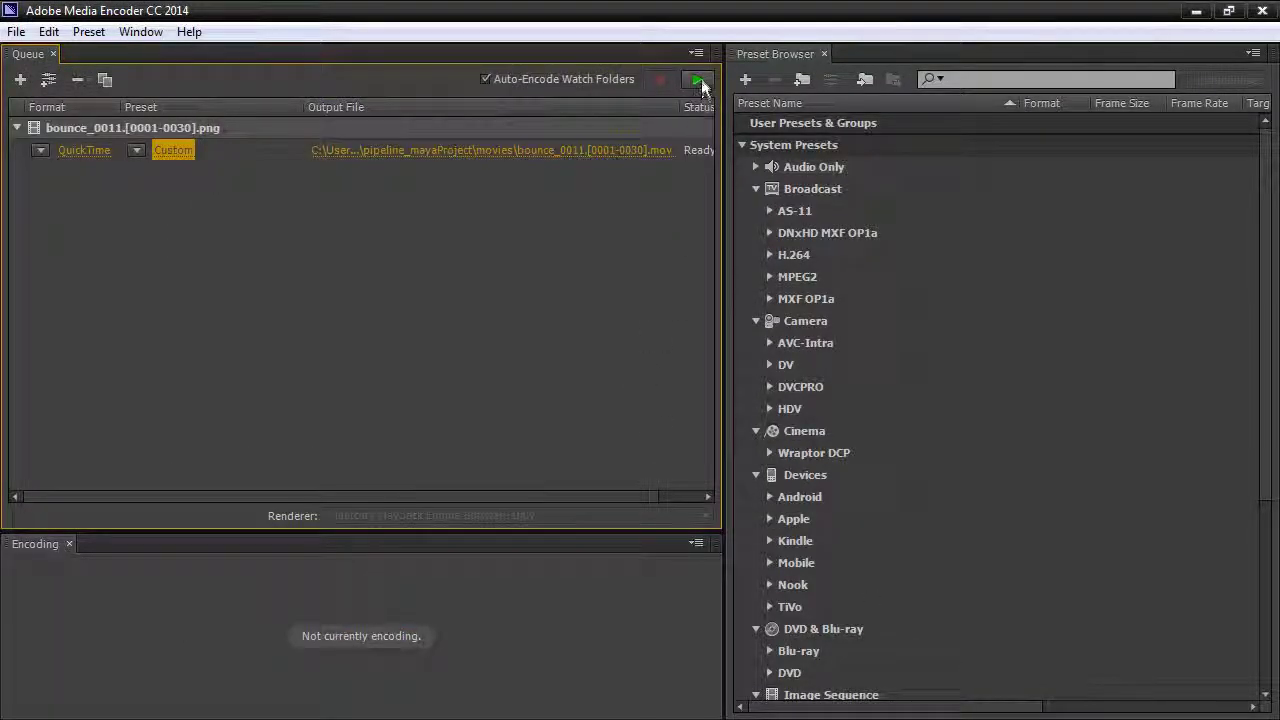
pyautogui.click(698, 81)
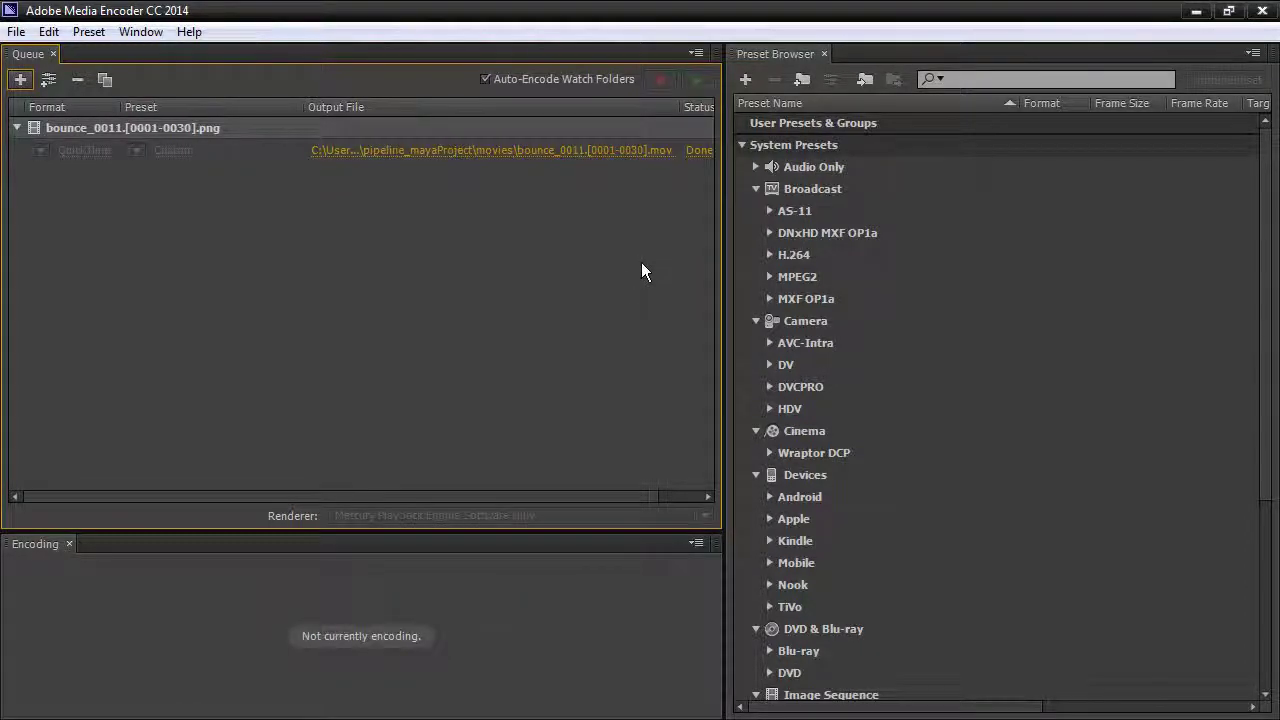
pyautogui.click(1196, 18)
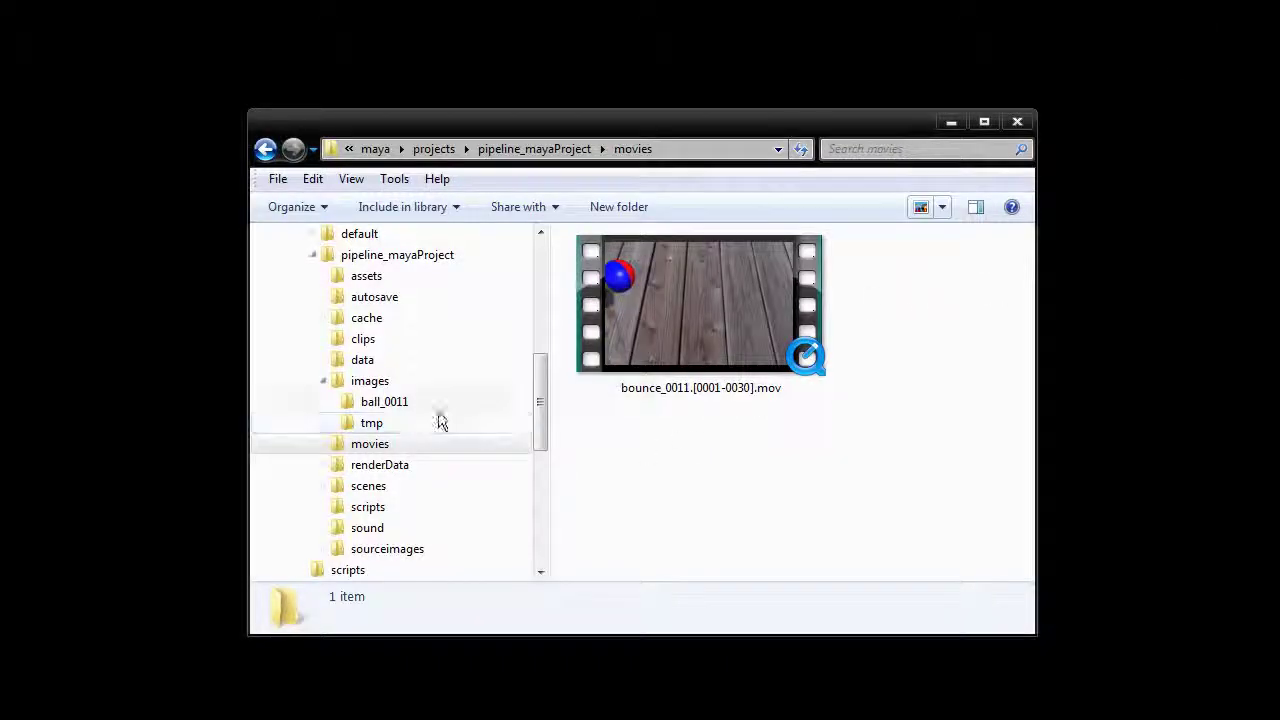
# Step: Open bounce_0011.[0001-0030].mov from the movies folder in QuickTime Player and play it with looping turned on
pyautogui.click(640, 342)
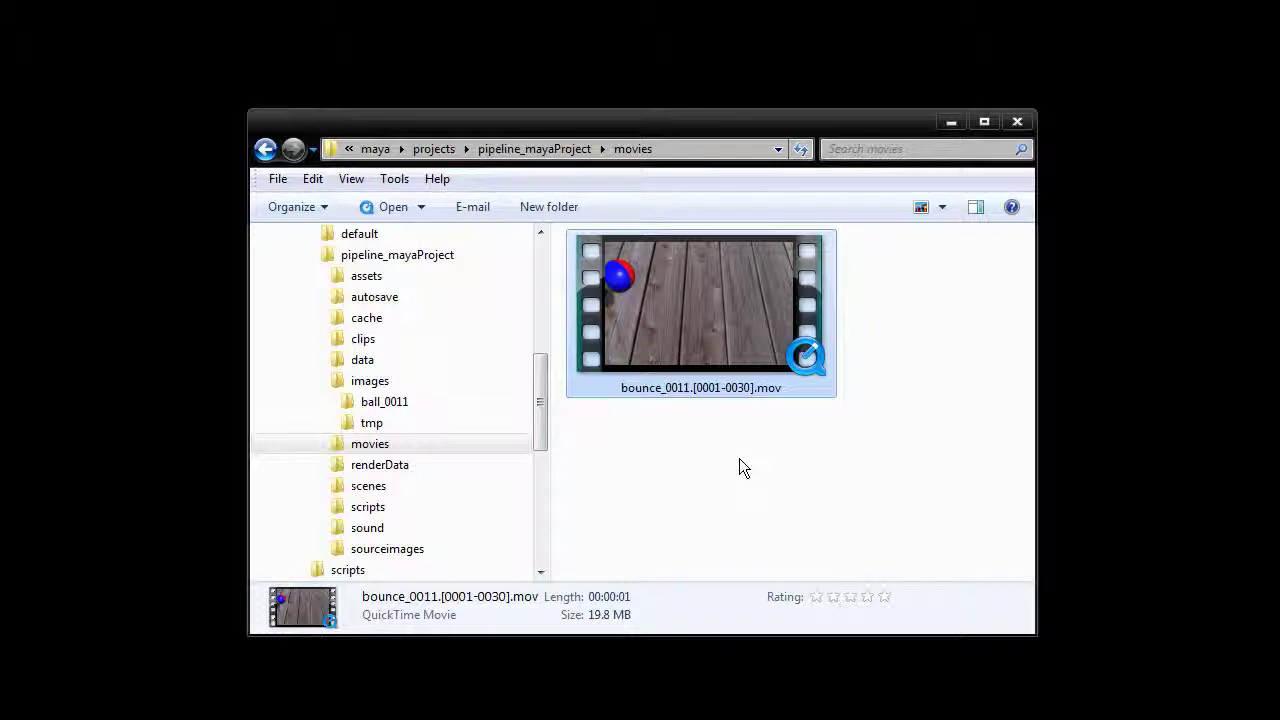
pyautogui.doubleClick(705, 318)
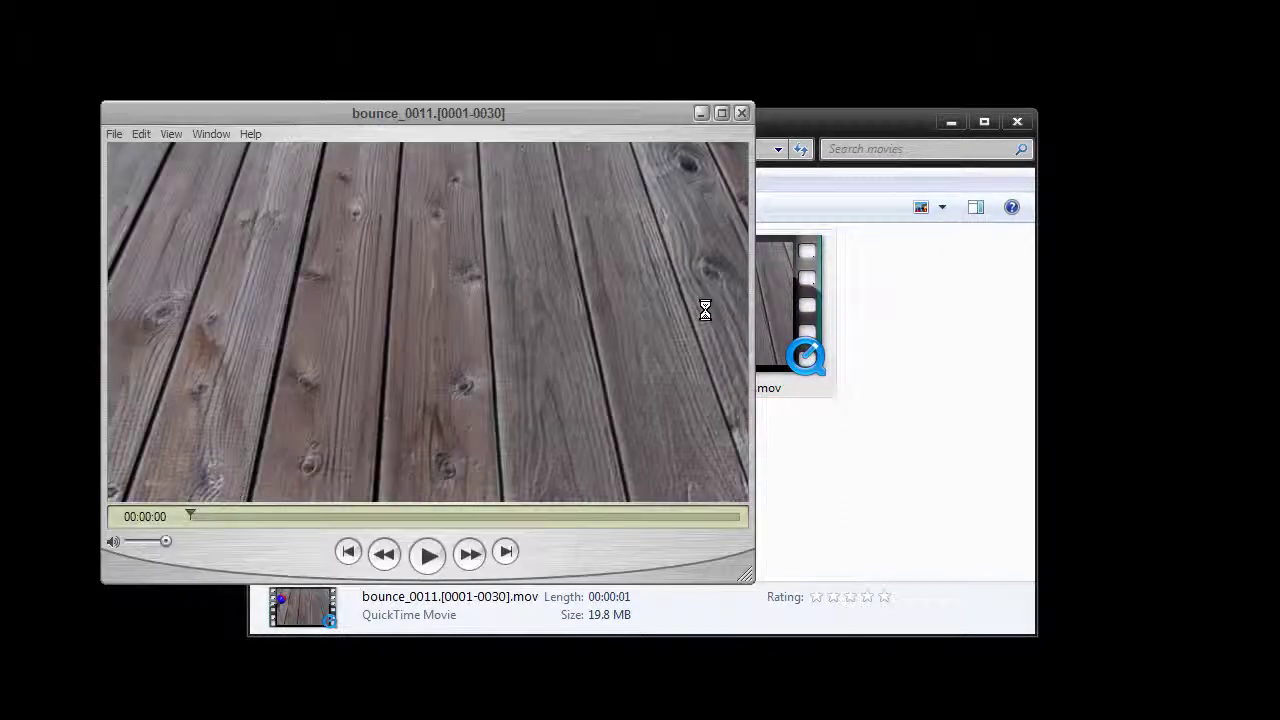
pyautogui.click(166, 135)
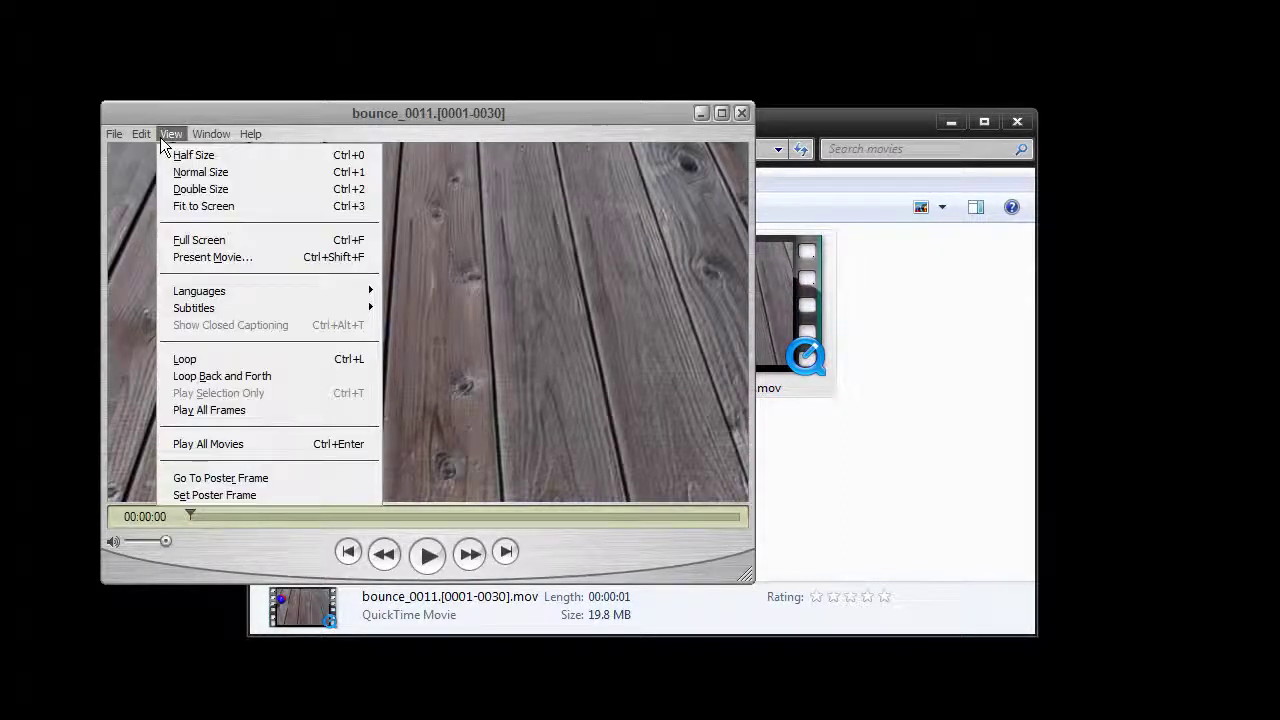
pyautogui.click(182, 360)
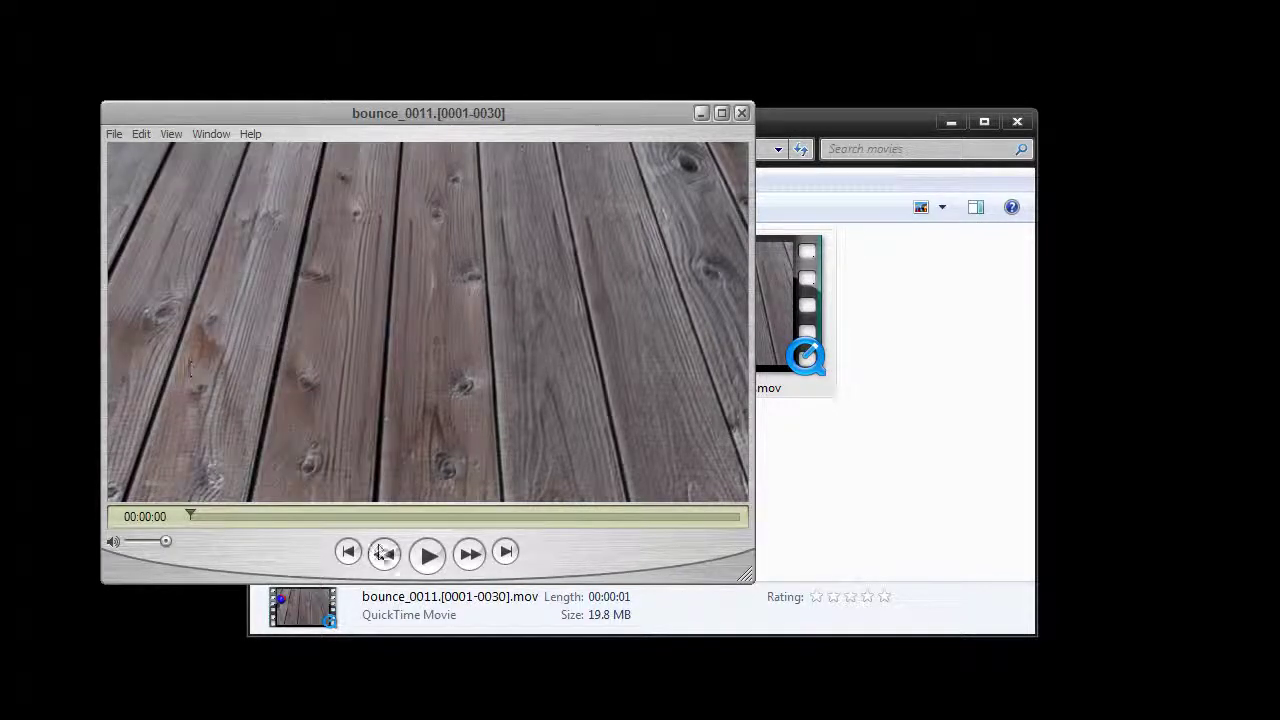
pyautogui.click(427, 554)
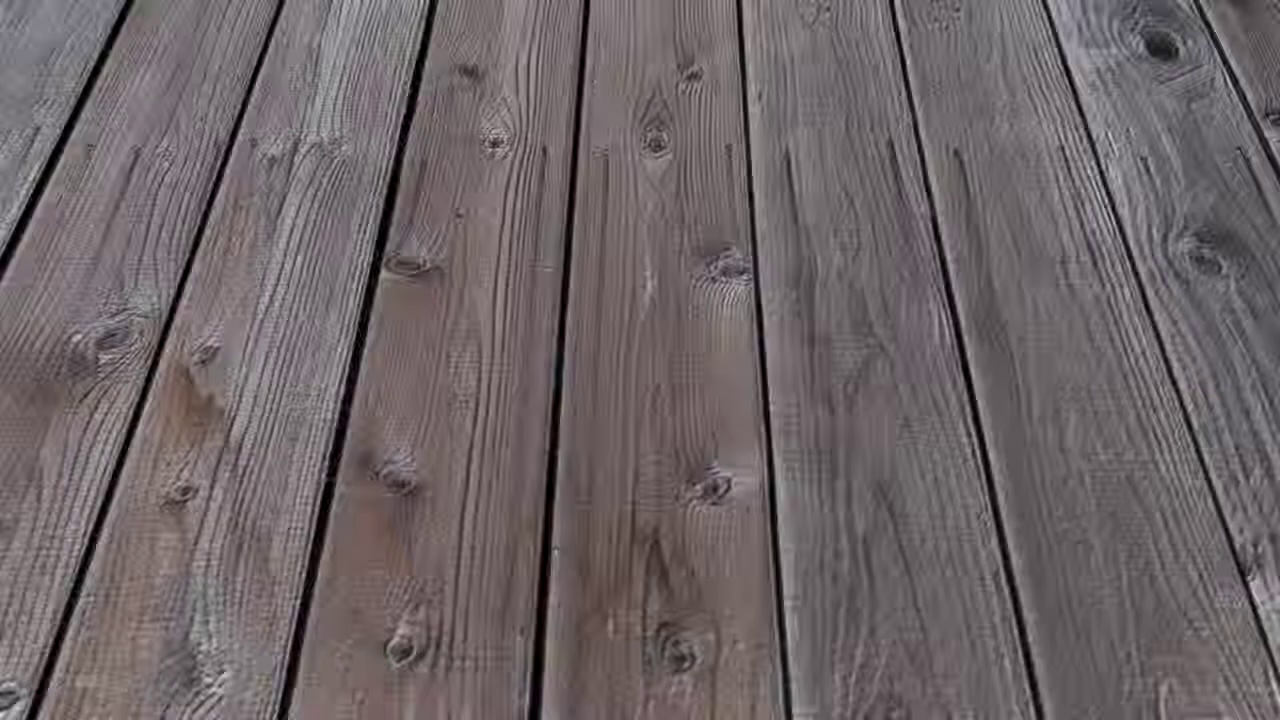